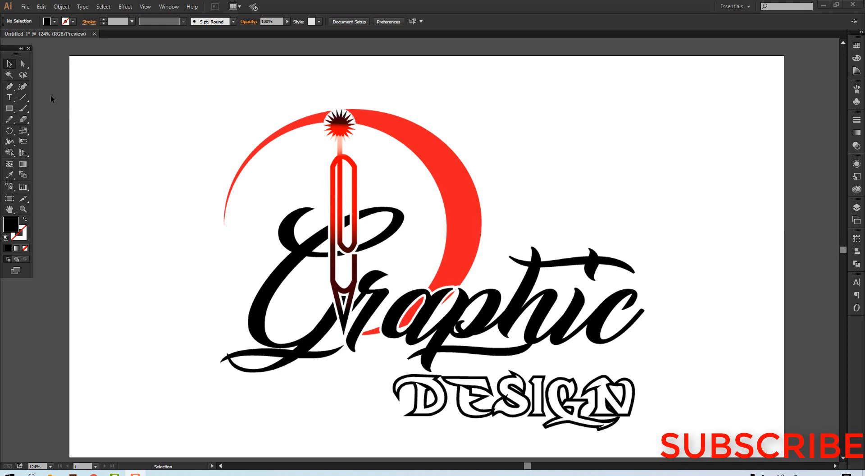
Step: Draw a black rectangle about 3.36 in wide and 2.83 in high over the upper middle of the faded logo
click(9, 109)
drag(270, 140, 405, 254)
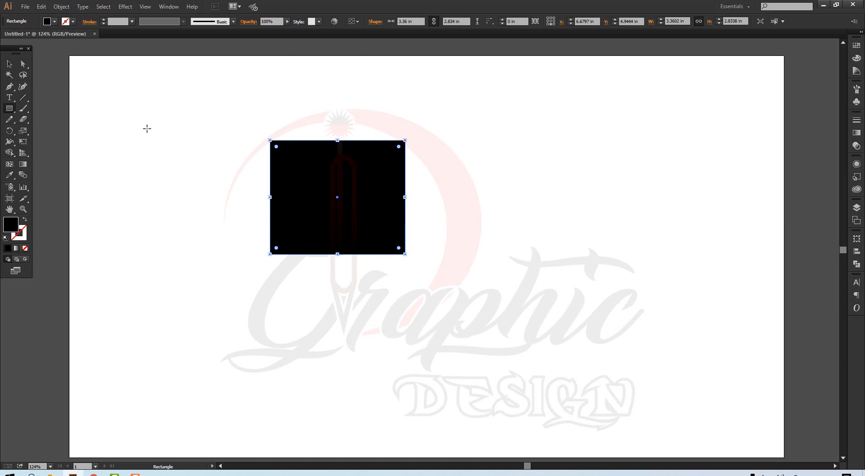
key(t)
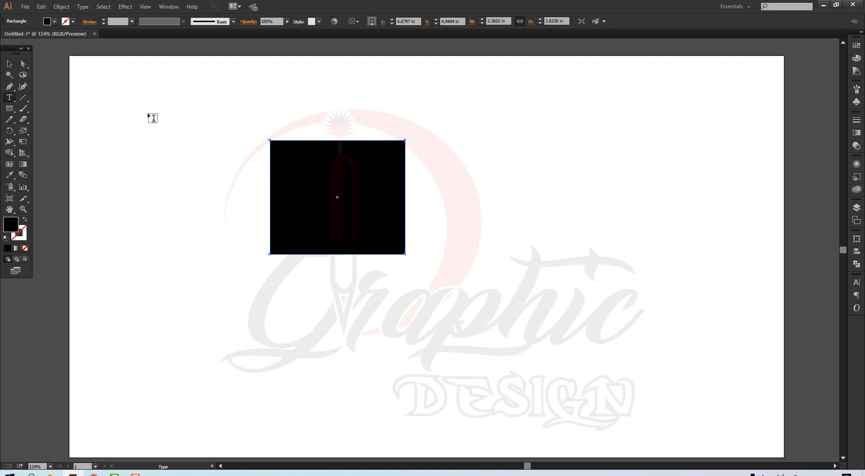
click(9, 64)
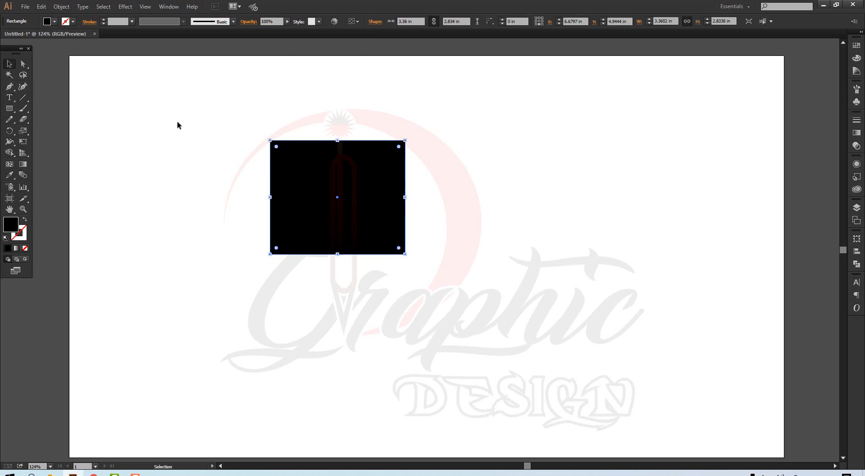
key(t)
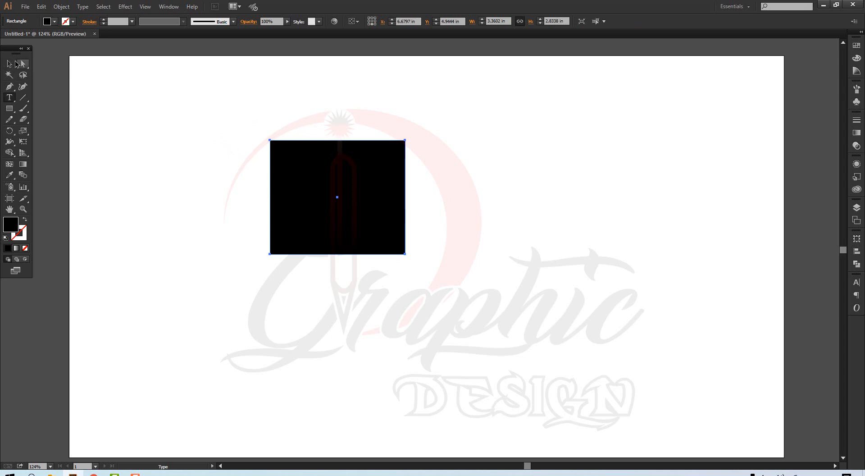
key(v)
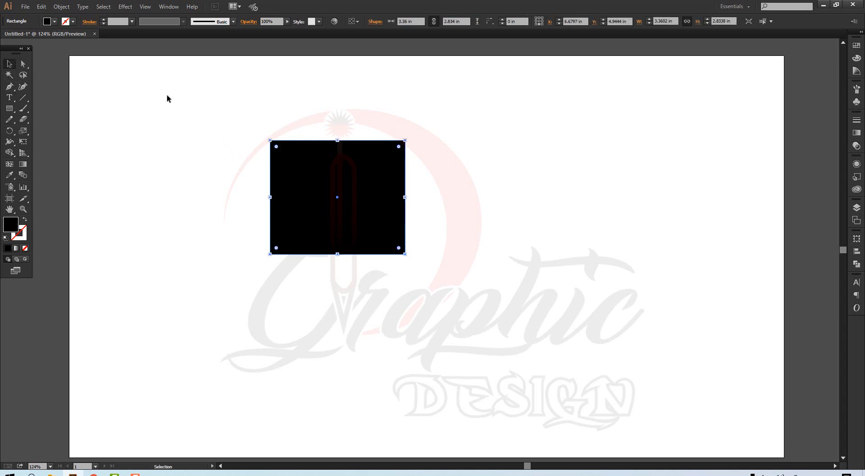
Step: Add a point text with the person's name in capitals near the artboard's upper-left corner
key(t)
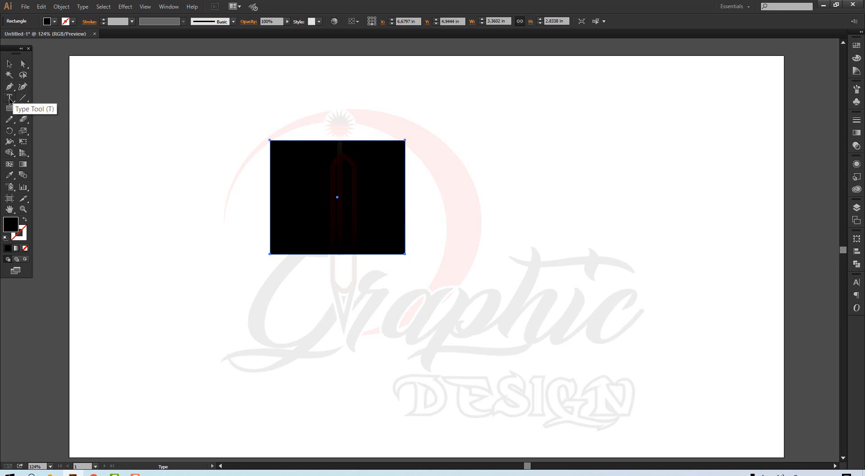
click(153, 118)
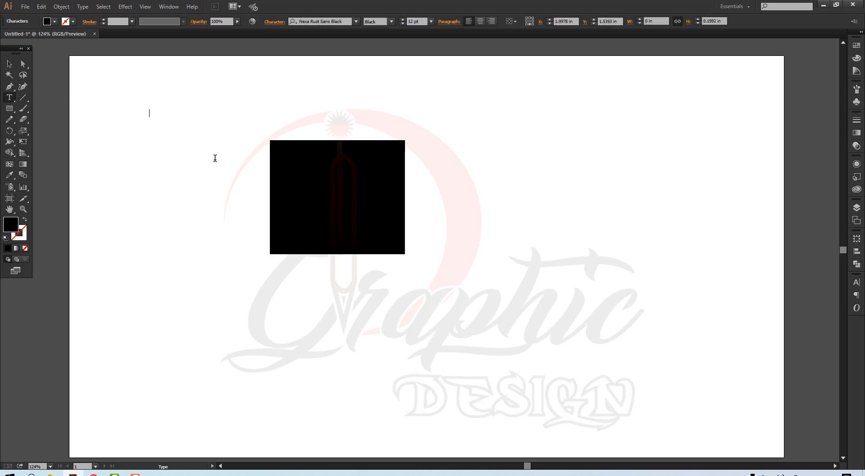
text(FARHAD)
click(9, 65)
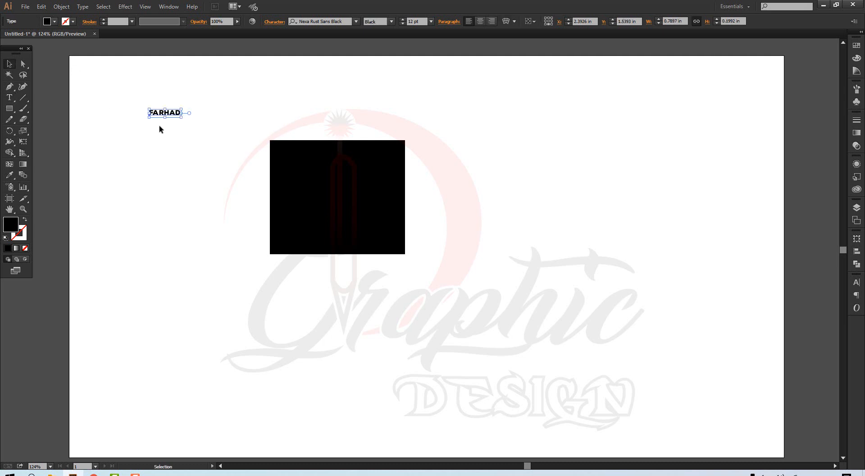
Step: Add a second text with the same name in capitals on the blank area to the right of the rectangle
click(9, 98)
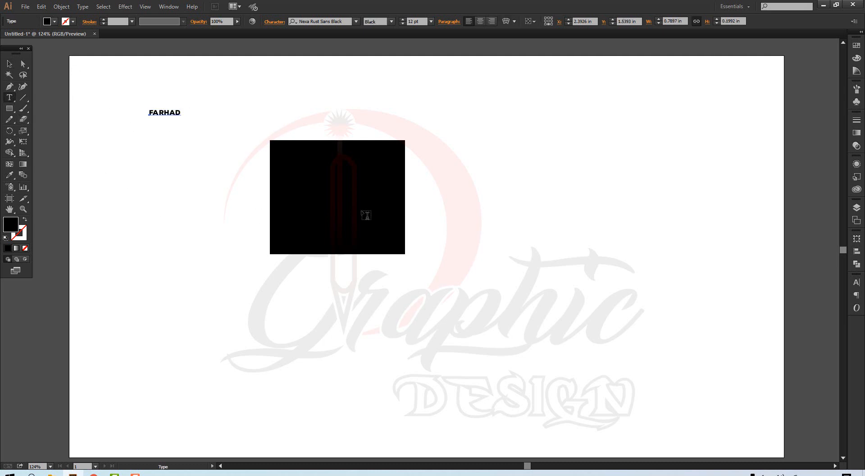
click(503, 143)
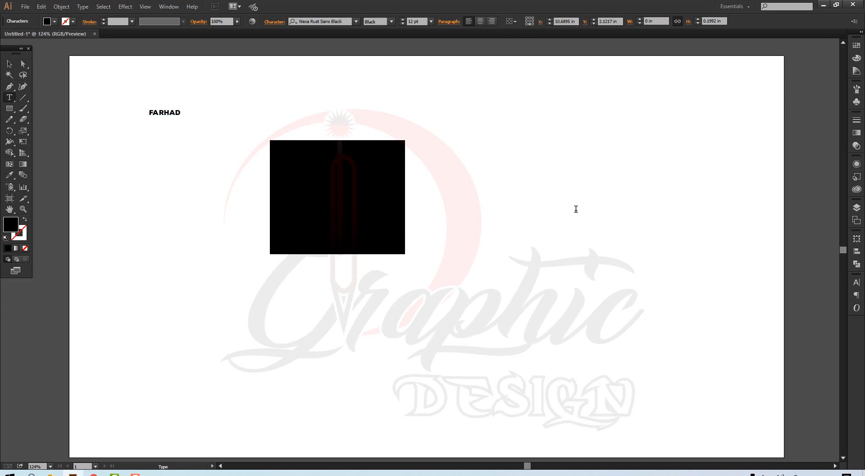
text(FARHAD)
Step: Try to set the right-hand name's font size to 24 pt while its text is being edited
click(346, 21)
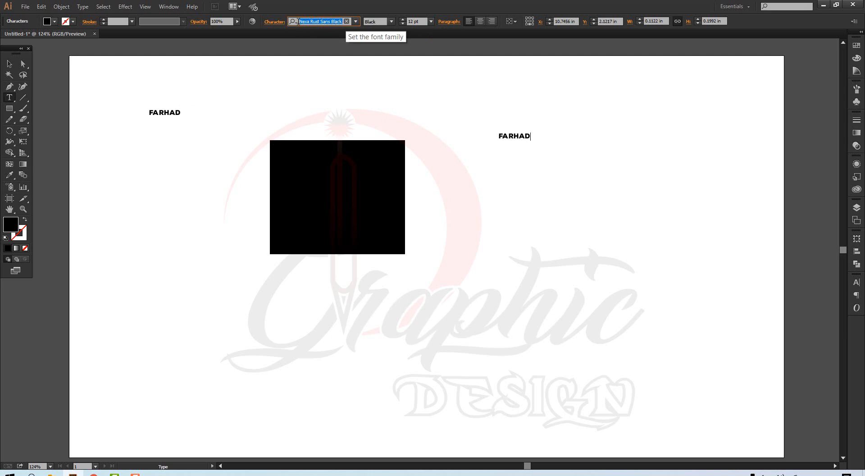
click(390, 21)
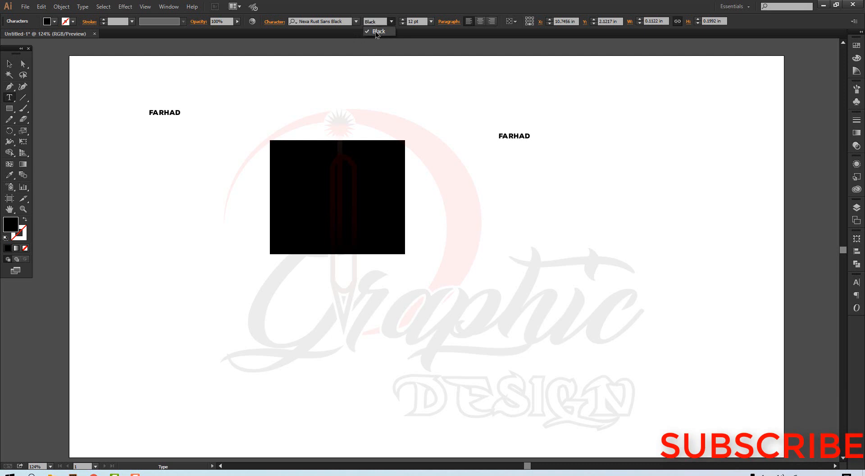
click(431, 21)
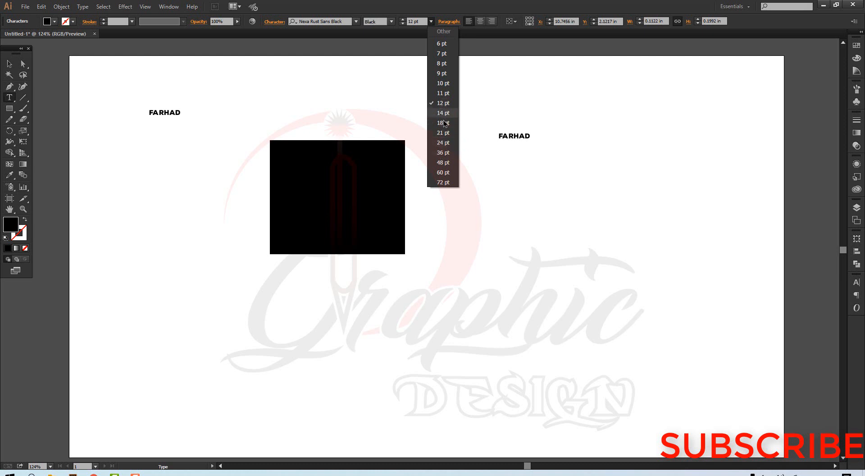
click(444, 143)
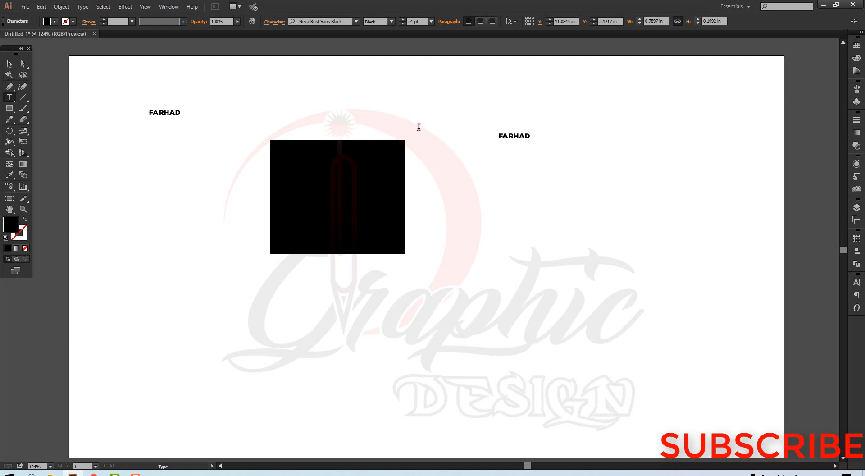
key(Escape)
click(530, 136)
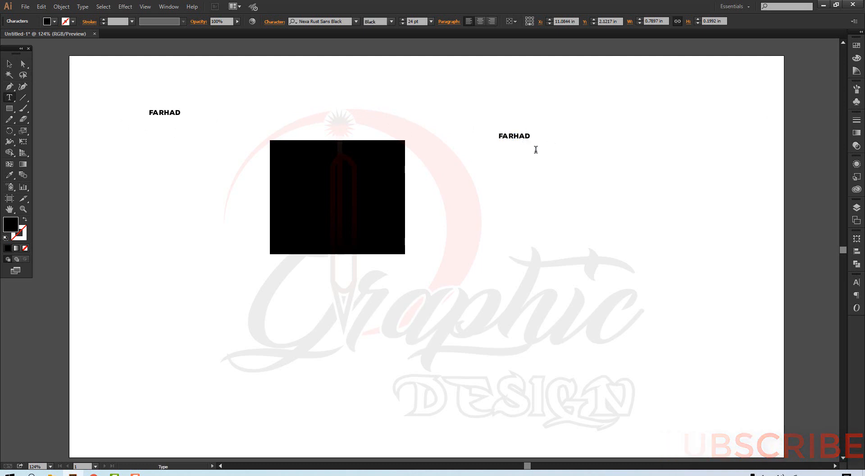
key(Escape)
Step: Select the whole name text to the right of the rectangle and set its font size to 24 pt
click(513, 135)
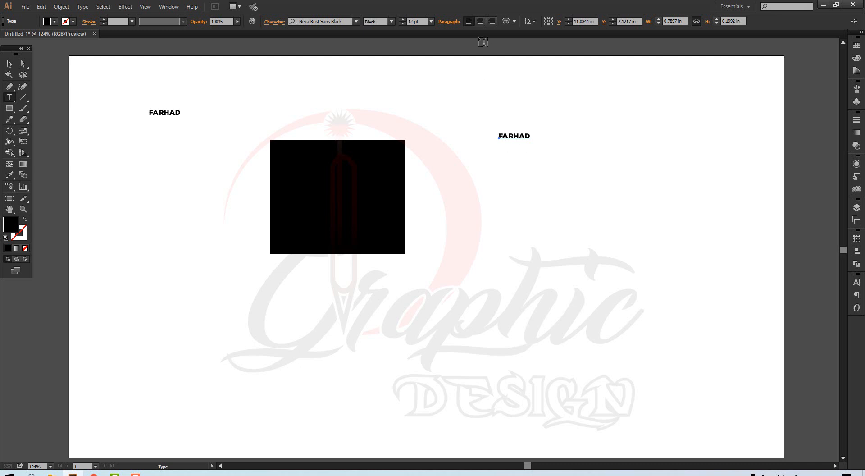
click(431, 21)
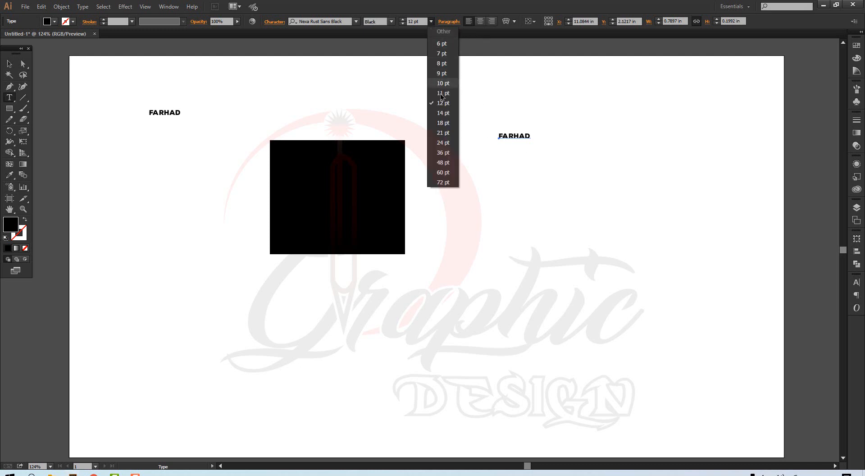
click(442, 143)
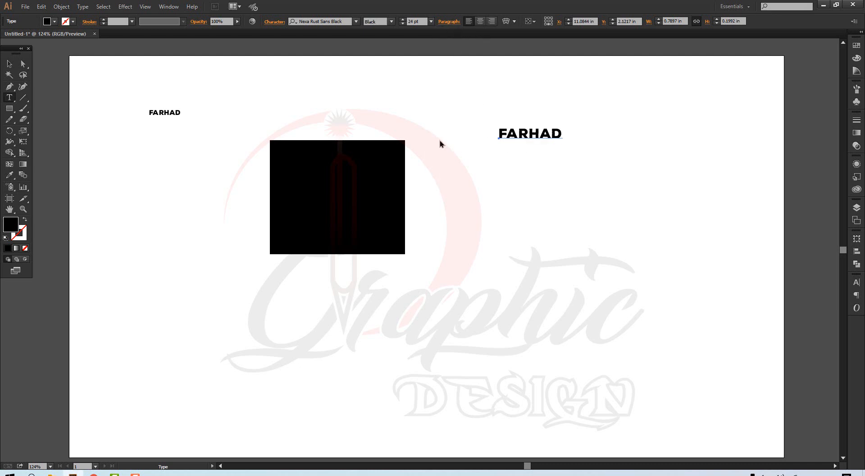
Step: Set the font size of the name text near the artboard's upper-left corner to 24 pt
click(9, 64)
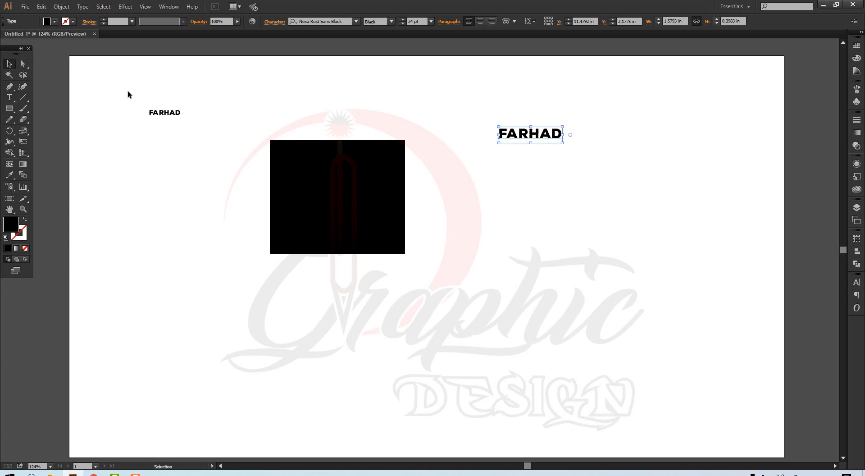
drag(127, 91, 192, 142)
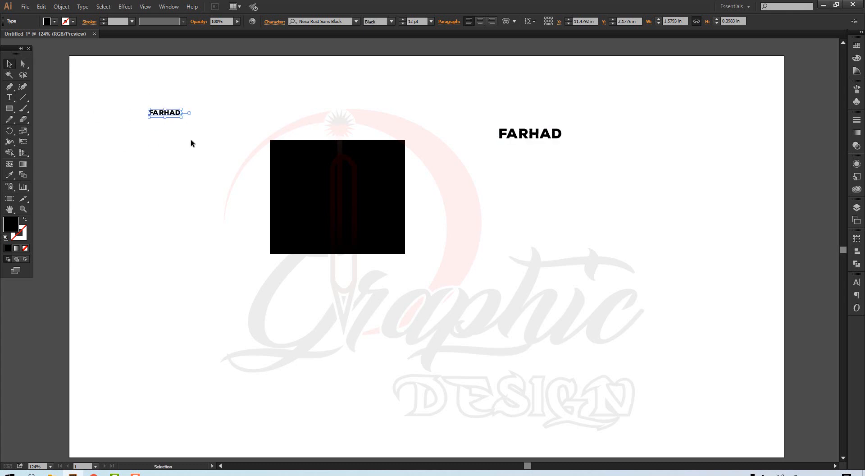
click(431, 23)
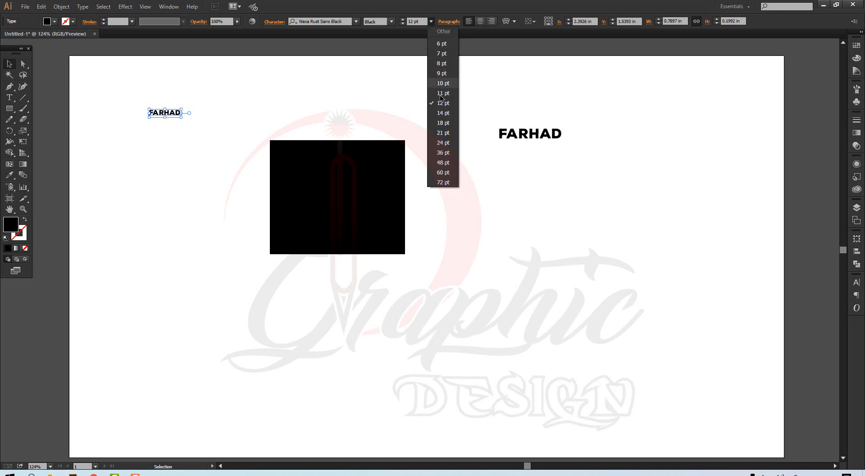
click(443, 143)
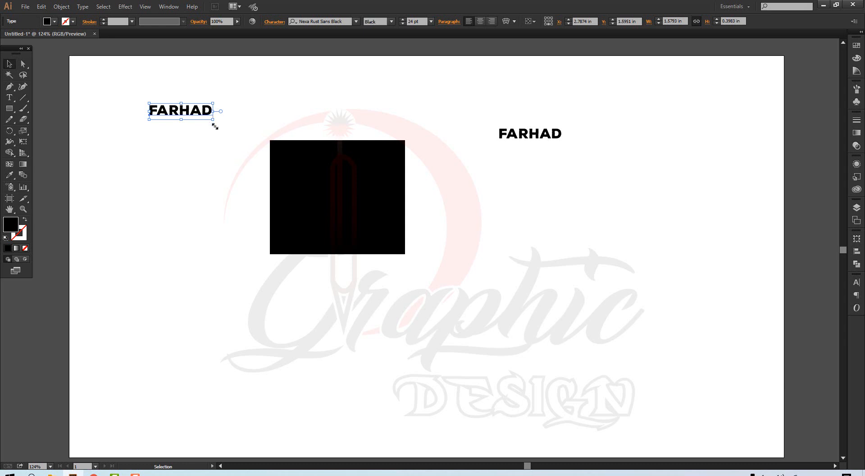
Step: Scale the upper-left name text freely to about 5.73 in wide and 2.03 in high, and place it below the rectangle
drag(214, 123, 587, 344)
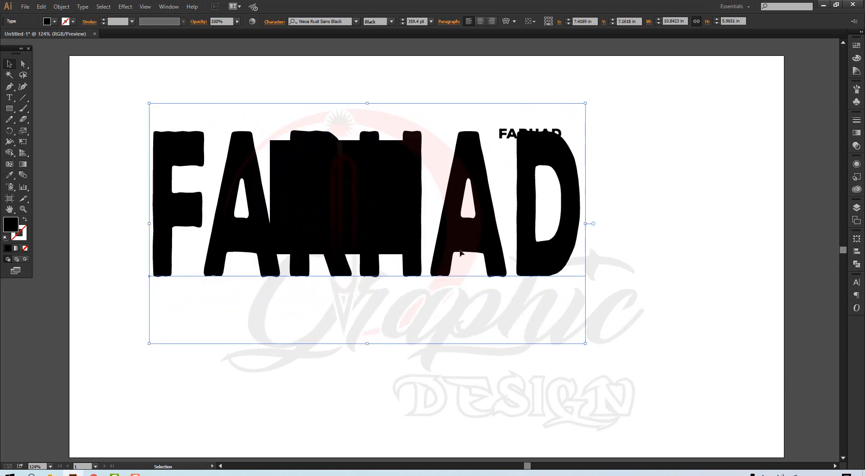
drag(446, 229, 397, 249)
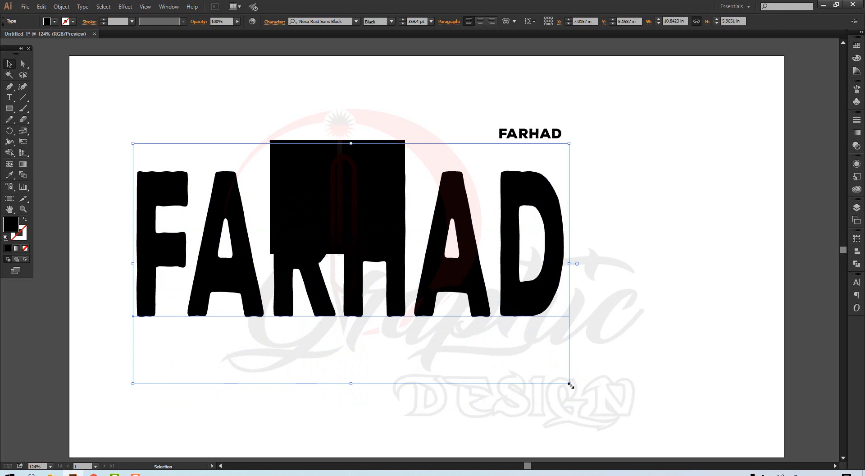
drag(569, 383, 365, 170)
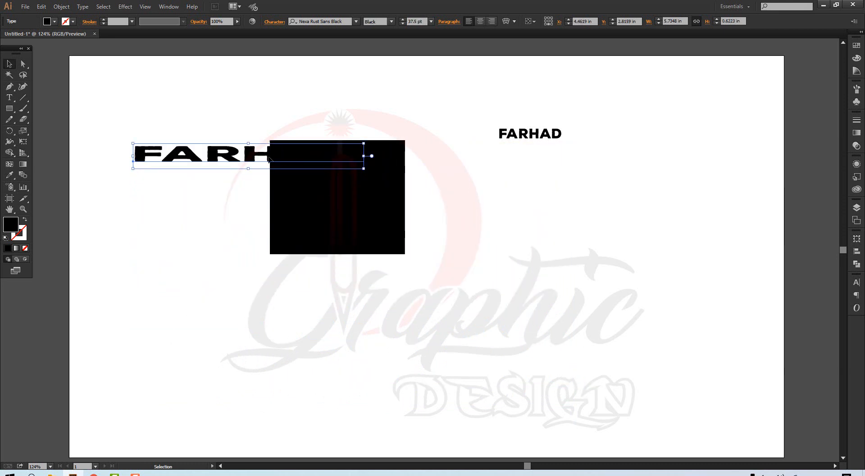
drag(232, 158, 350, 384)
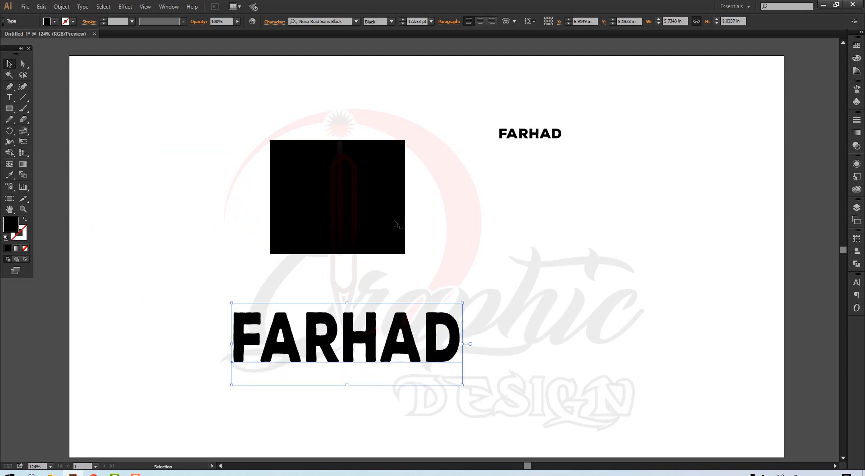
Step: Change the font of the name text below the rectangle to Golden Sans
click(356, 21)
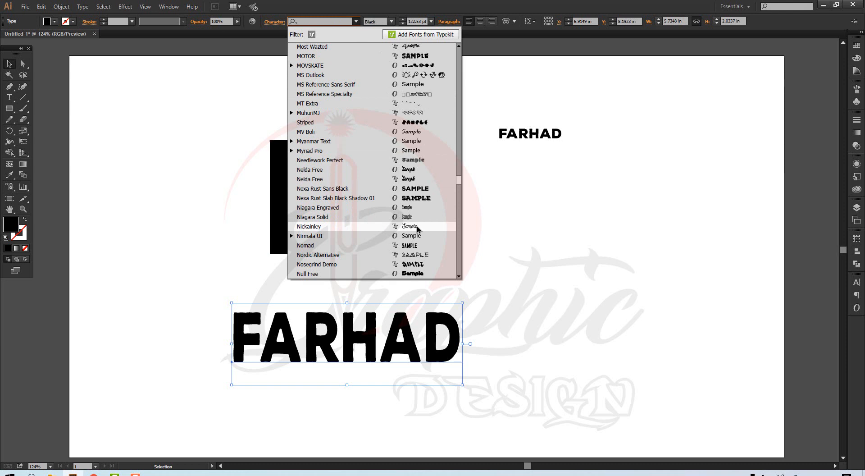
scroll(418, 194, down, 4)
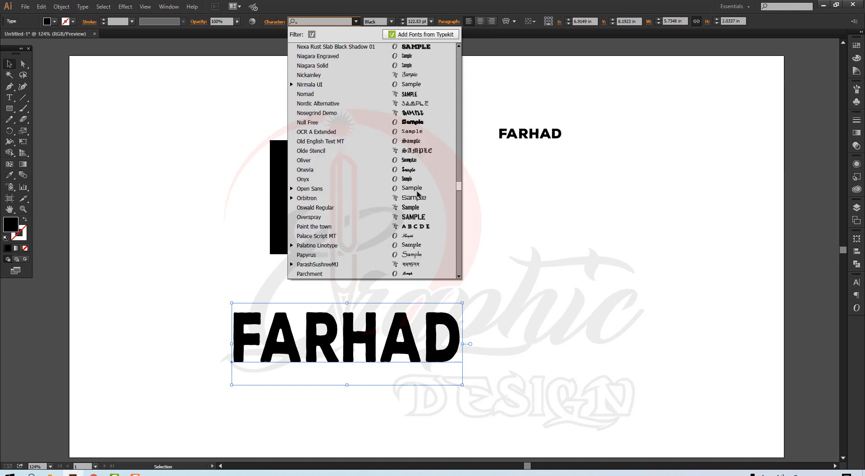
scroll(417, 194, down, 2)
scroll(418, 194, up, 10)
scroll(416, 201, up, 6)
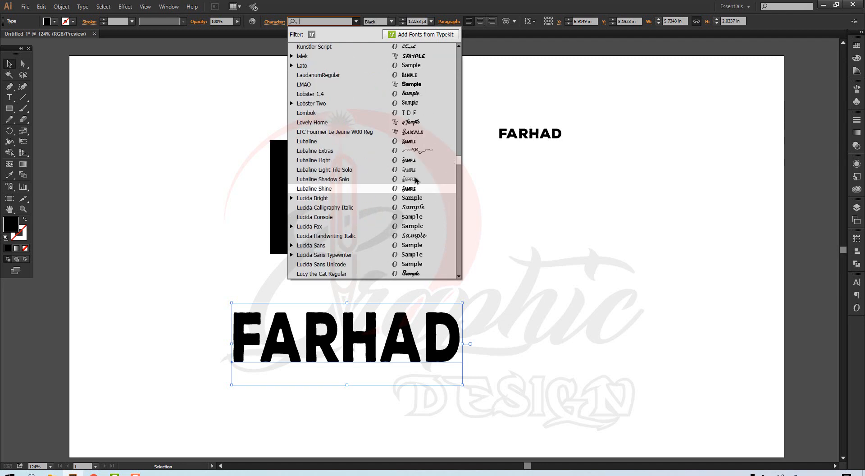
scroll(418, 143, up, 4)
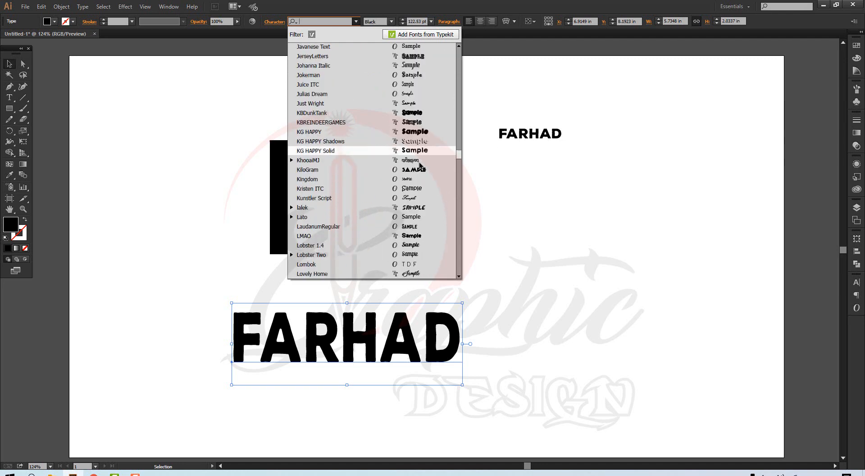
scroll(417, 132, up, 1)
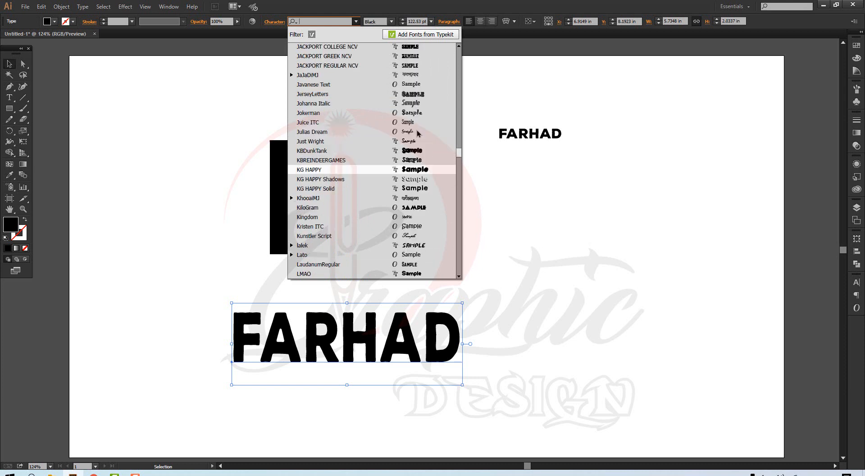
scroll(418, 133, up, 2)
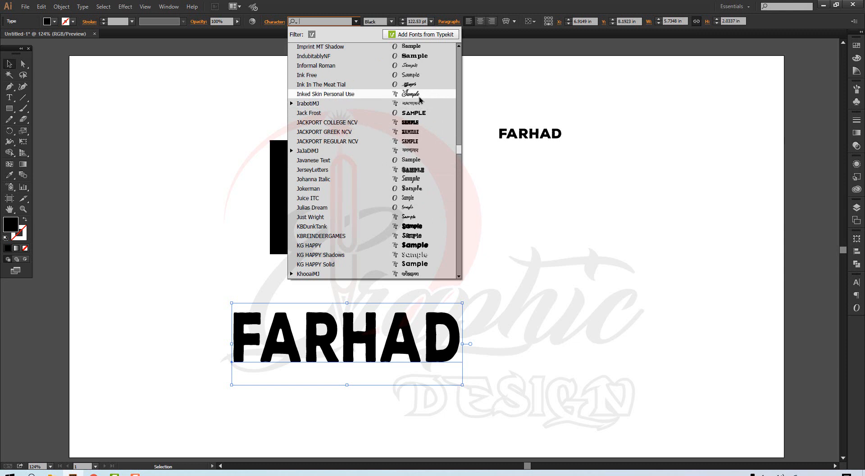
scroll(419, 96, up, 2)
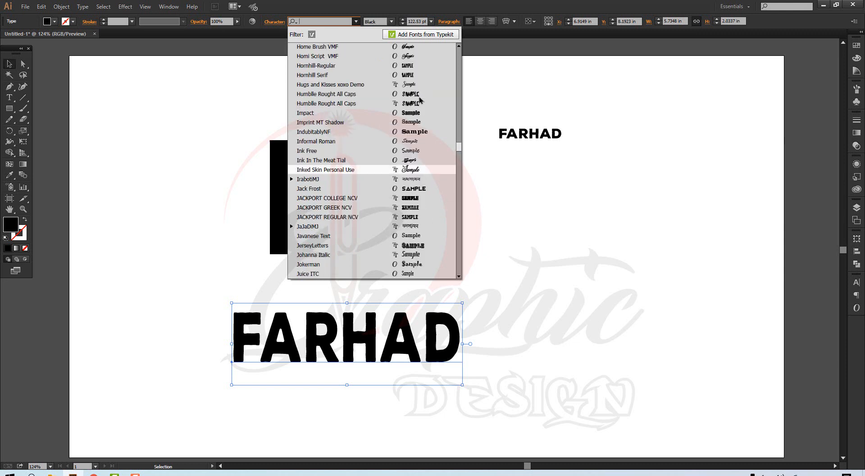
scroll(418, 98, up, 3)
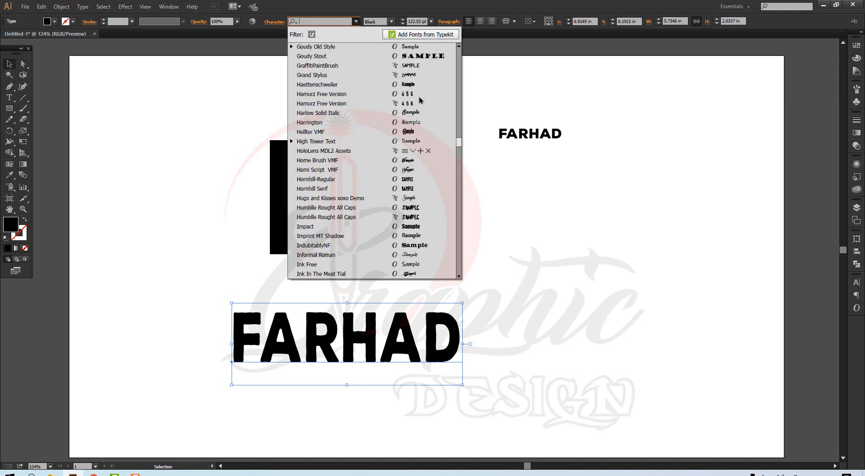
scroll(419, 98, up, 3)
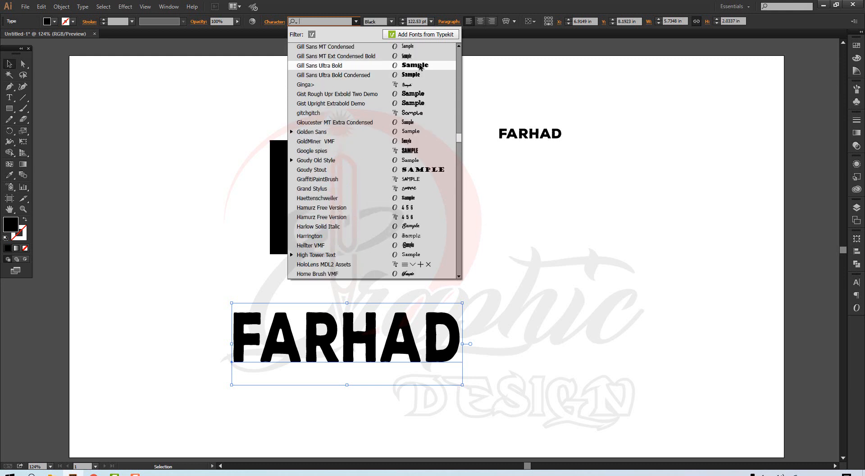
click(412, 134)
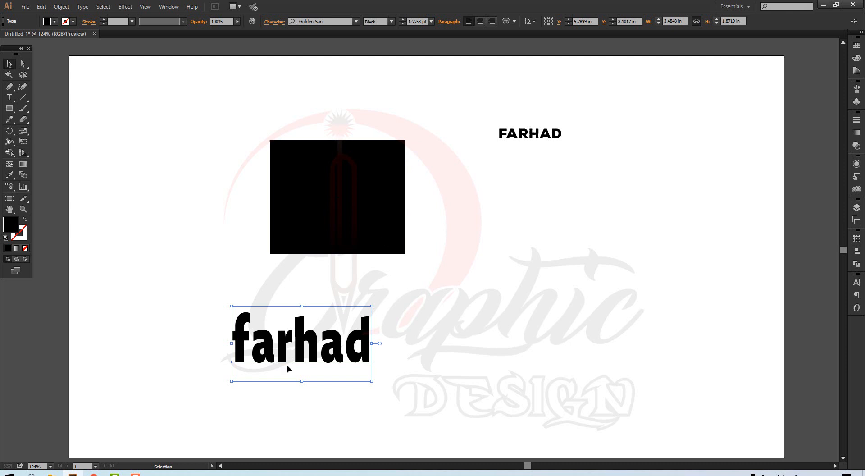
Step: Change the font of the name text below the rectangle to Everything Holiday
click(357, 22)
scroll(411, 115, up, 15)
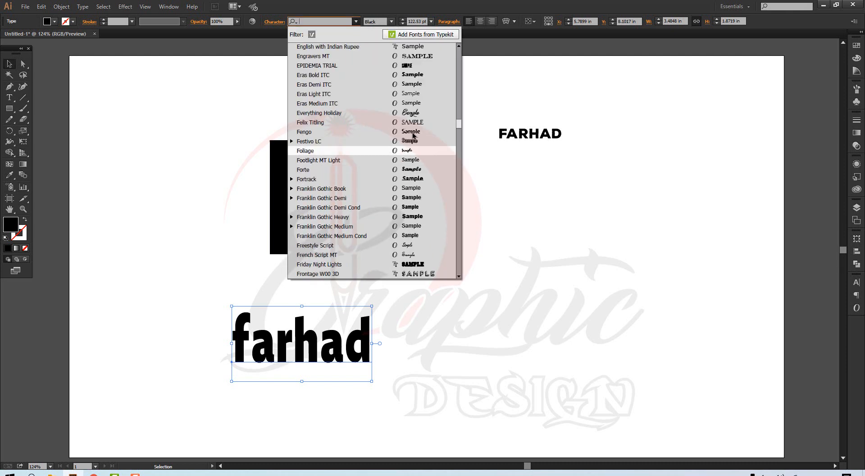
click(411, 115)
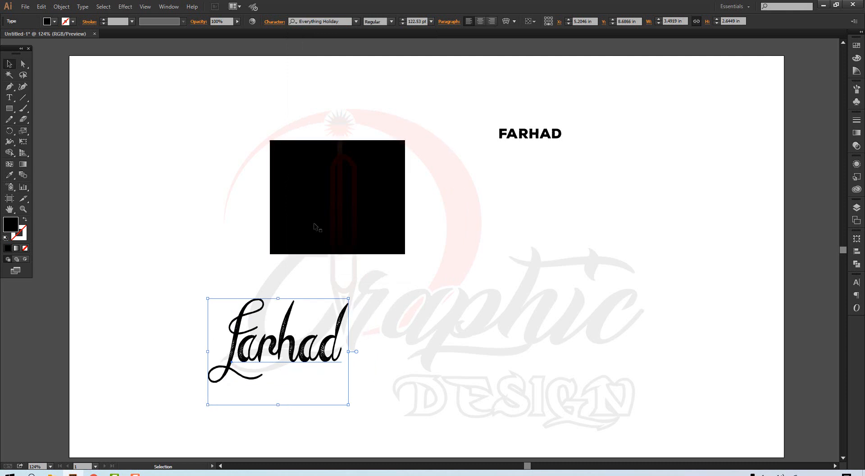
Step: Change the font of the name text below the rectangle to BourtonExtrudeOutline
click(355, 22)
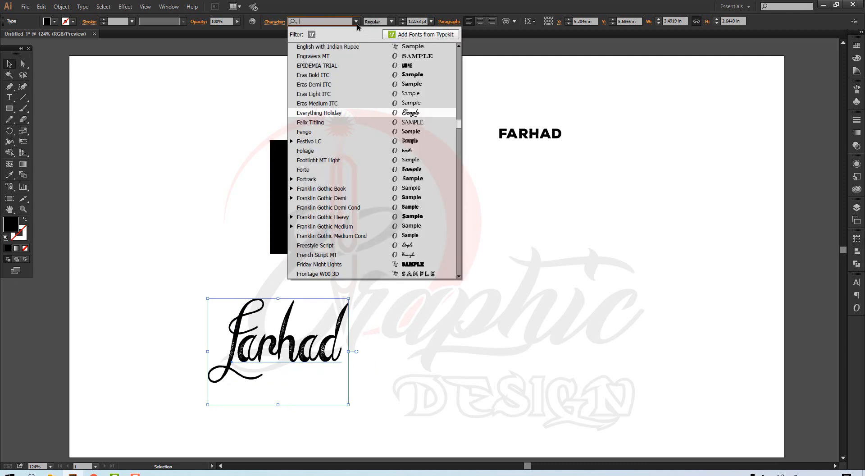
scroll(411, 224, up, 10)
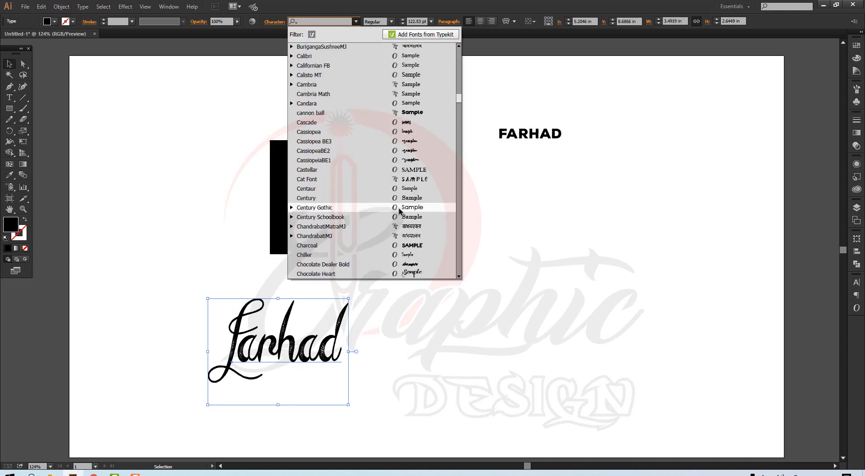
scroll(413, 219, up, 10)
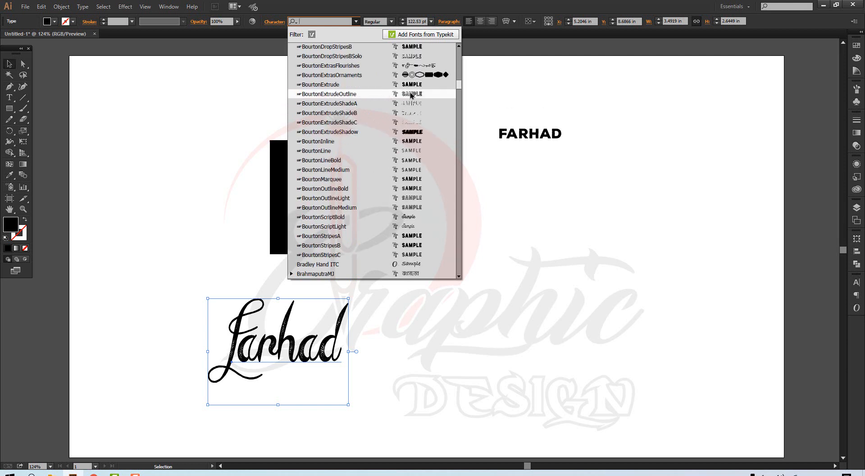
click(411, 95)
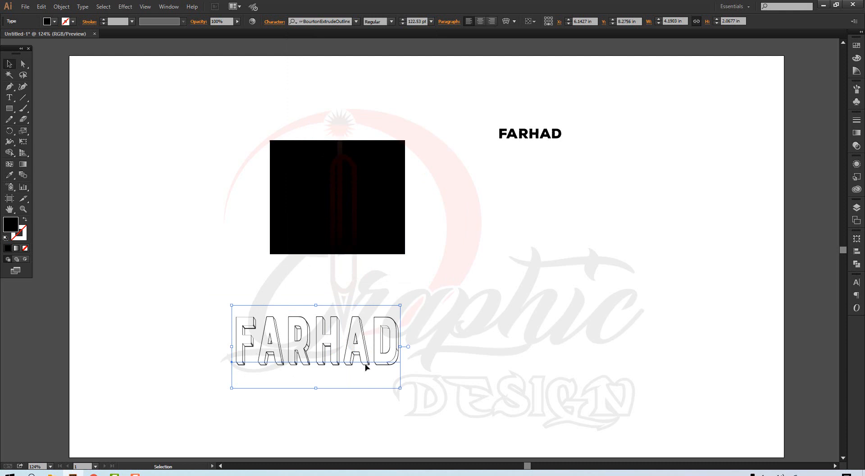
click(391, 21)
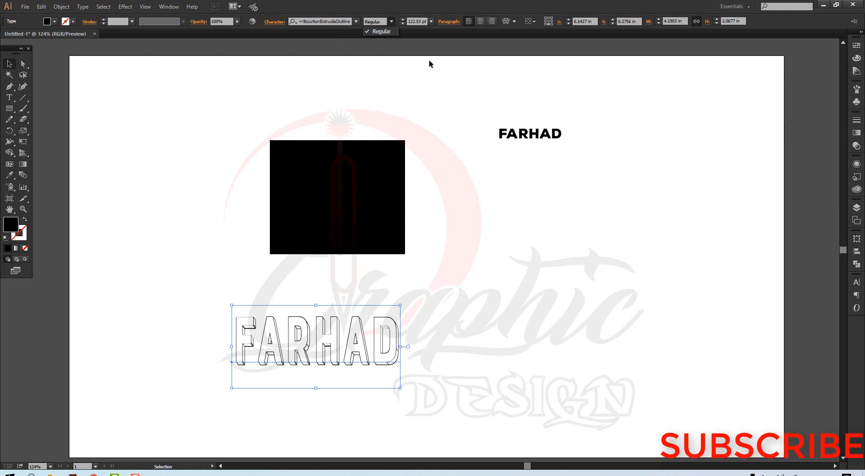
click(431, 22)
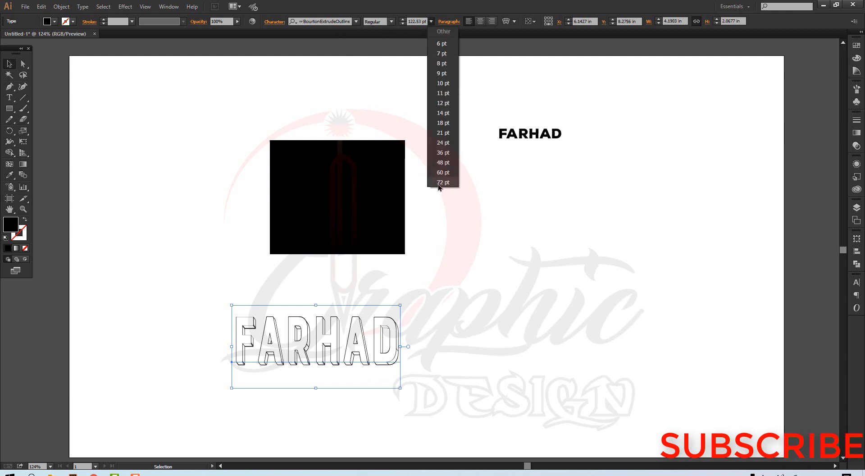
click(381, 359)
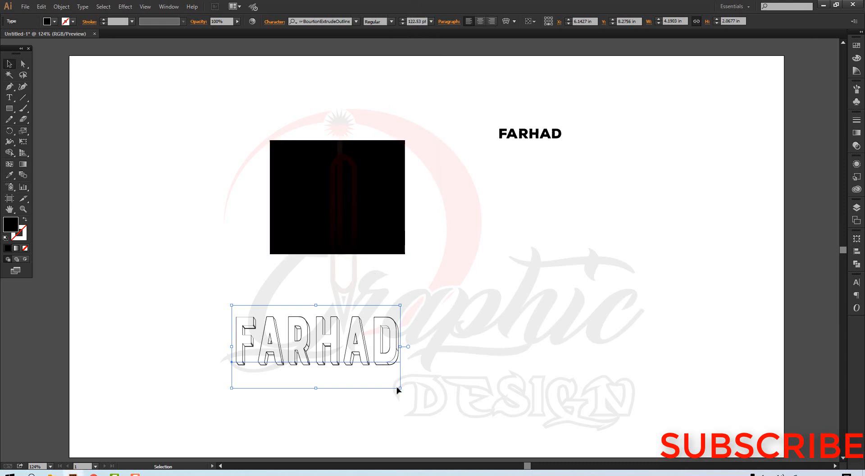
Step: Scale the name text below the rectangle freely to about 4.02 in wide, and set its font size to 72 pt
drag(399, 388, 499, 433)
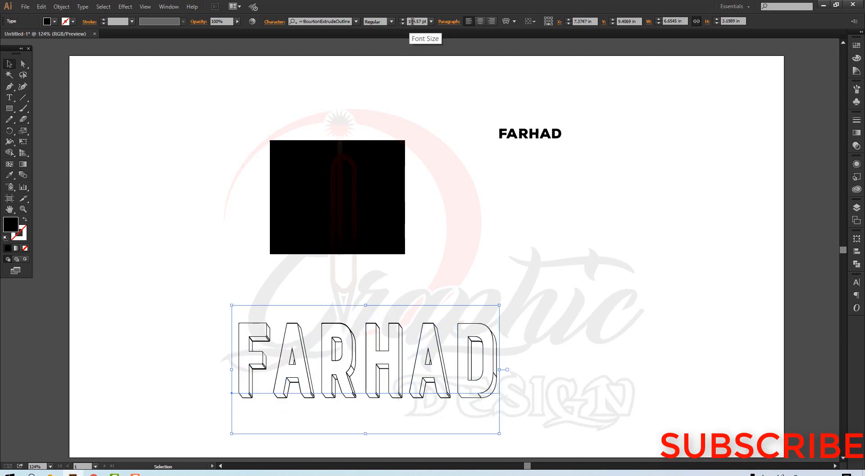
drag(498, 437, 394, 370)
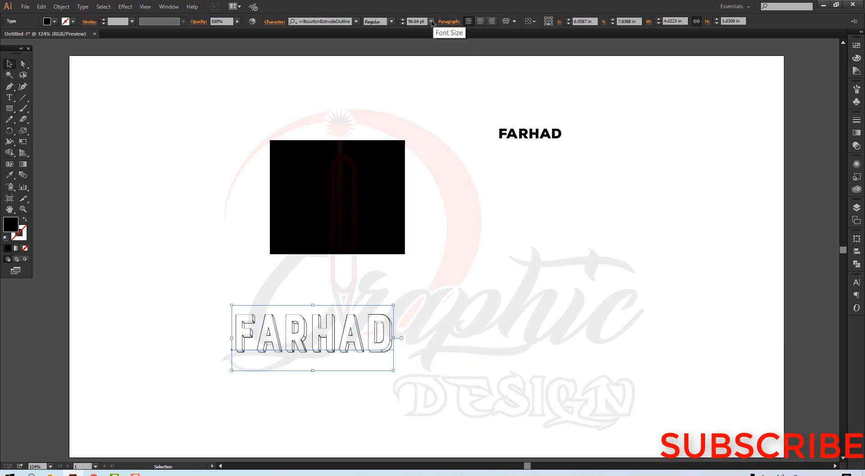
click(431, 21)
click(452, 182)
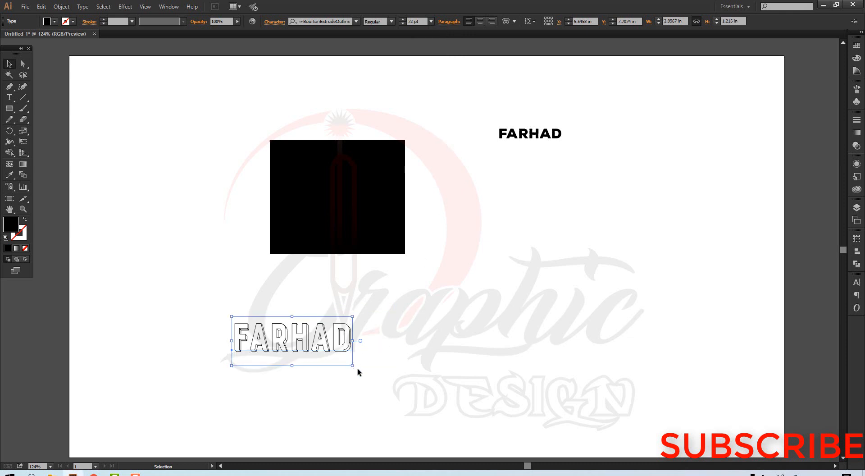
Step: Stretch the outlined name text to about 9.13 in wide and 2.53 in high, and move it up against the rectangle's lower edge
drag(353, 369, 602, 422)
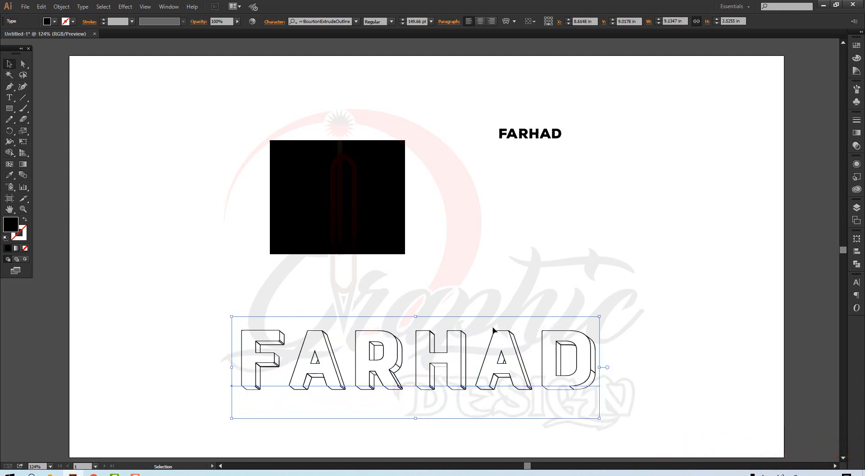
drag(459, 366, 456, 293)
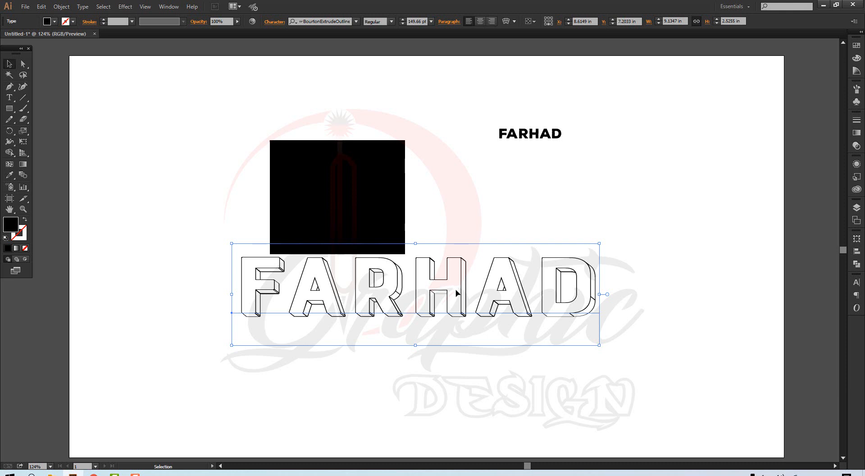
Step: Delete the outlined name text and the other name text beside the rectangle, leaving only the rectangle on the artboard
key(Delete)
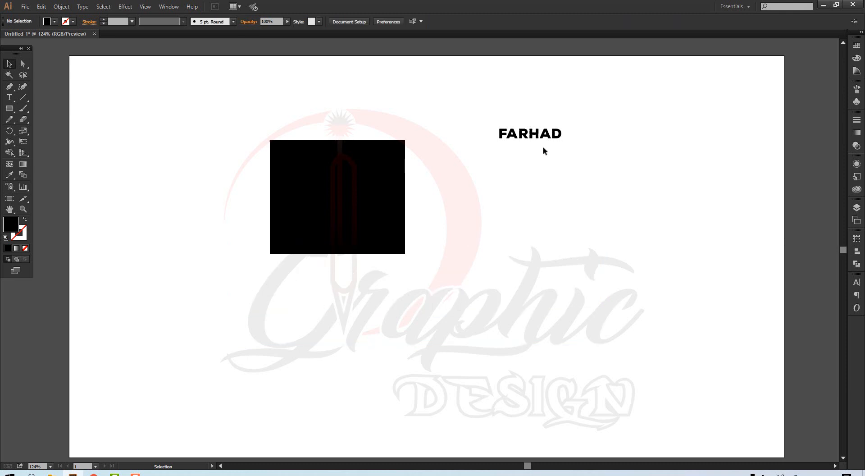
drag(496, 114, 221, 124)
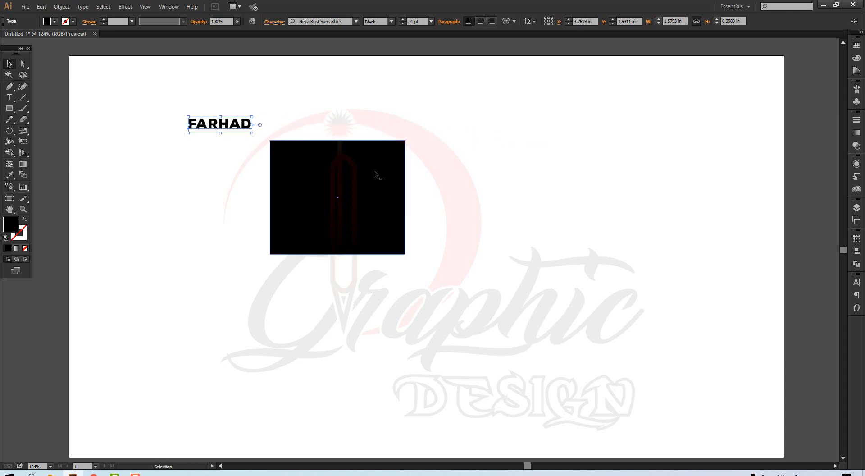
key(Delete)
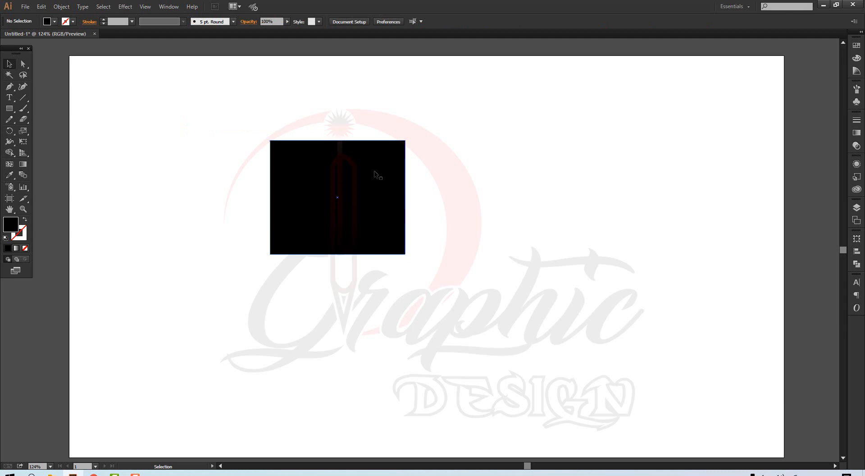
Step: Add a point text reading "I LOVE IN BANGA" above the rectangle, starting near its upper-left corner
click(9, 97)
click(205, 114)
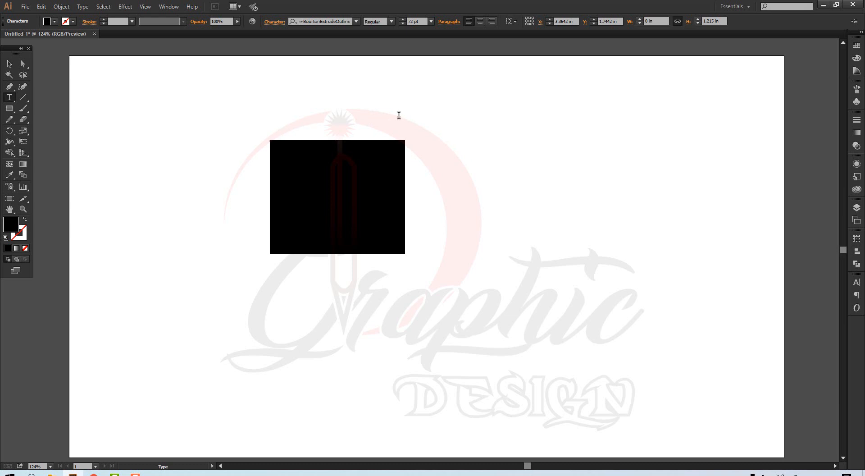
text(I LOVE)
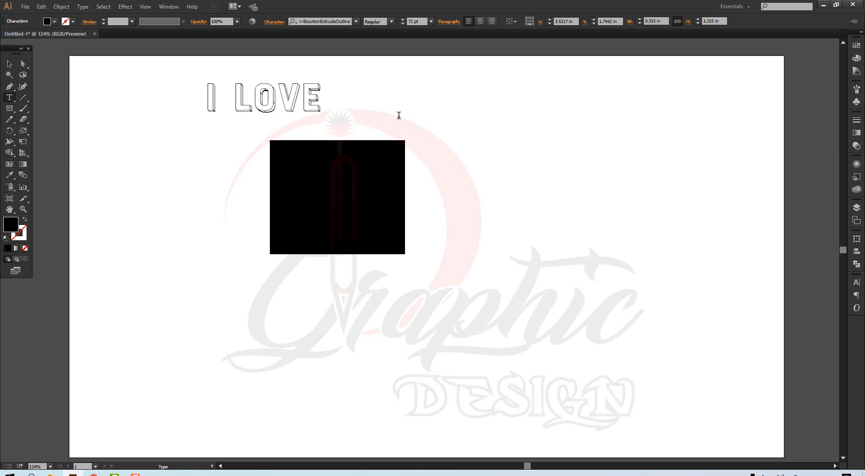
text( IN B)
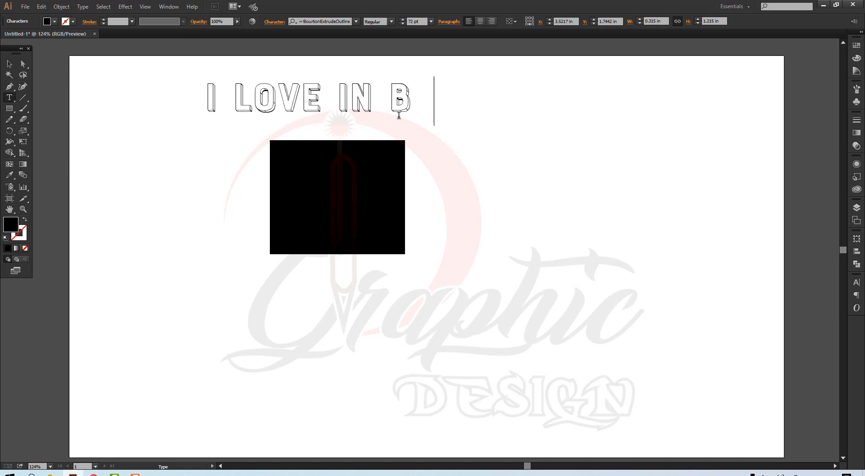
text(ANGA)
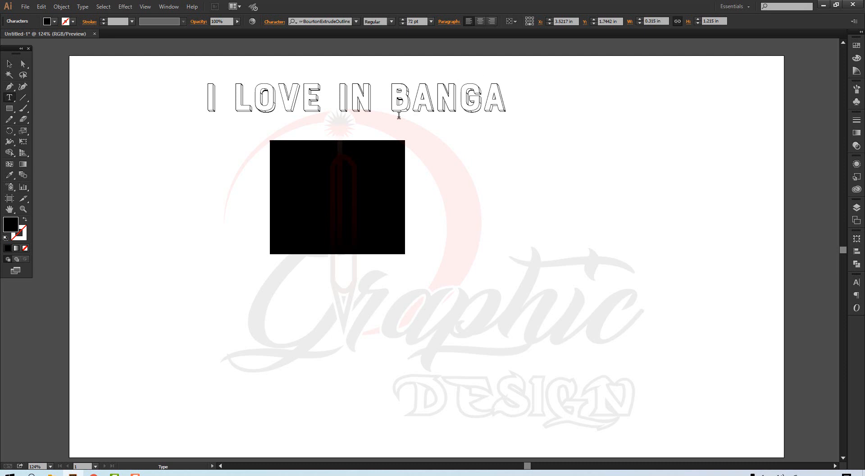
Step: Correct the last word of the new text to "BANGLADESH" and finish editing with the whole text object selected
key(BackSpace)
text(G)
key(BackSpace)
key(BackSpace)
key(BackSpace)
key(BackSpace)
key(BackSpace)
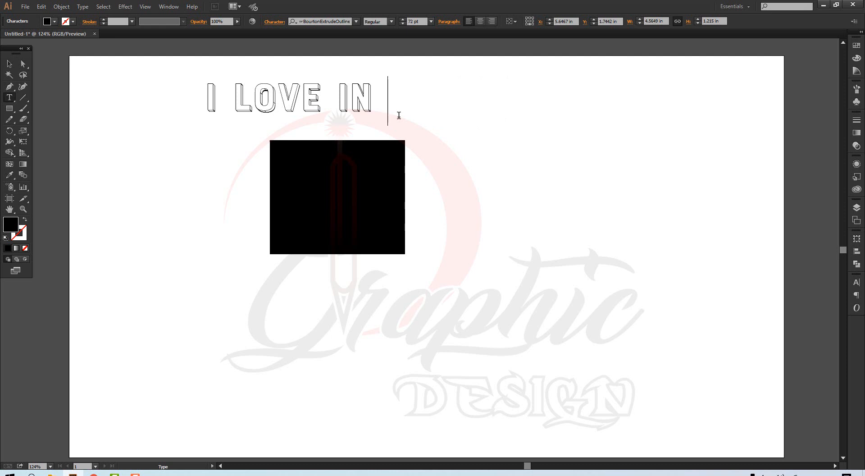
text(BAN)
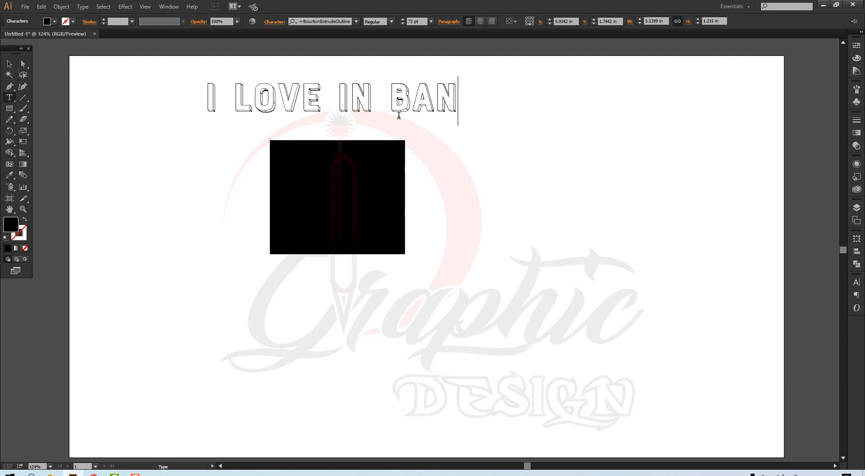
text(GLADES)
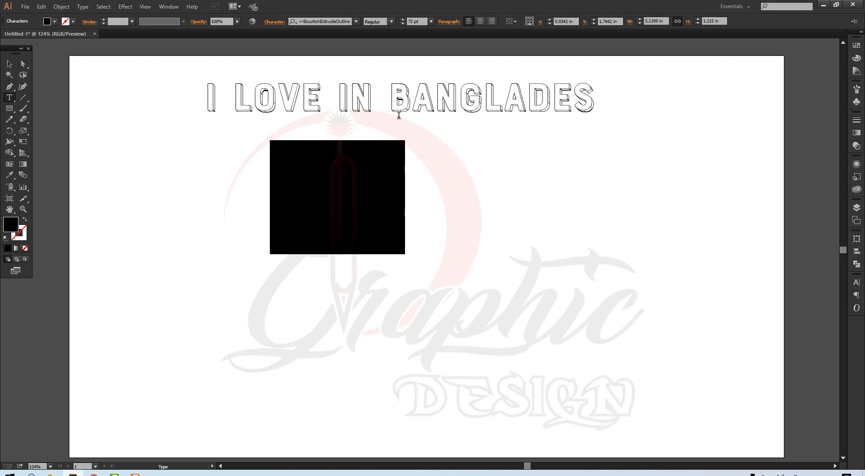
text(H)
click(9, 63)
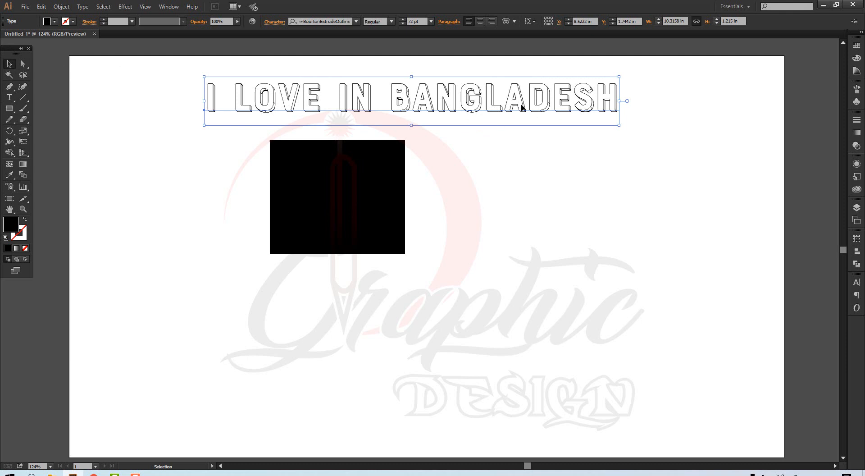
Step: Delete the "I LOVE IN BANGLADESH" text and add a point text "A" above the rectangle's upper-left corner
mouse_move(427, 99)
mouse_down()
mouse_move(427, 169)
mouse_move(432, 102)
mouse_up()
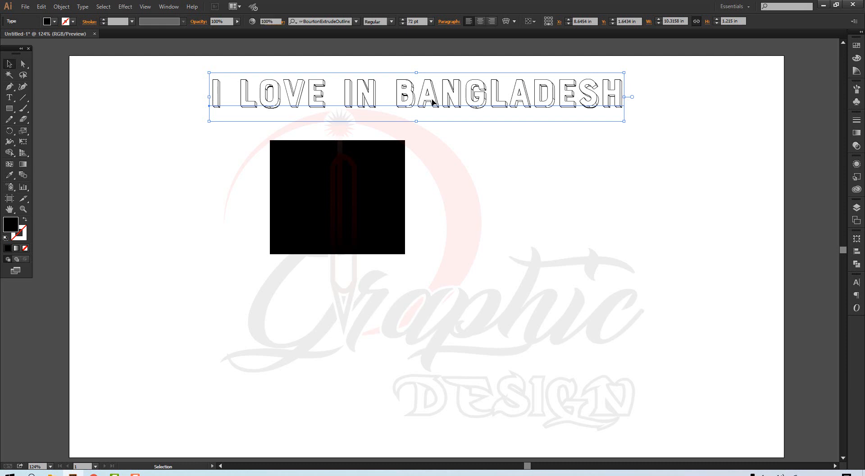
key(Delete)
click(9, 97)
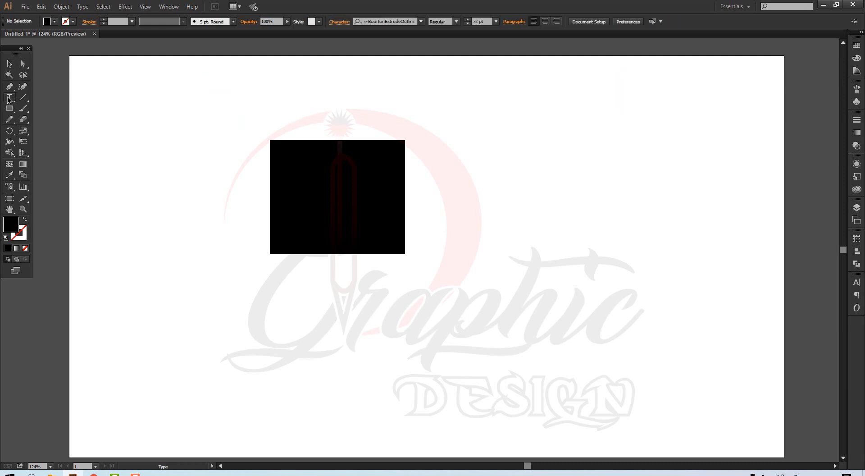
click(281, 104)
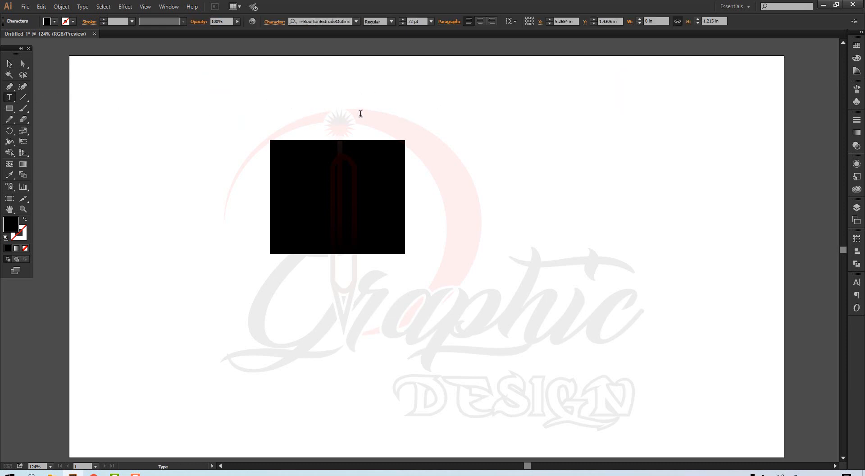
text(A)
key(Escape)
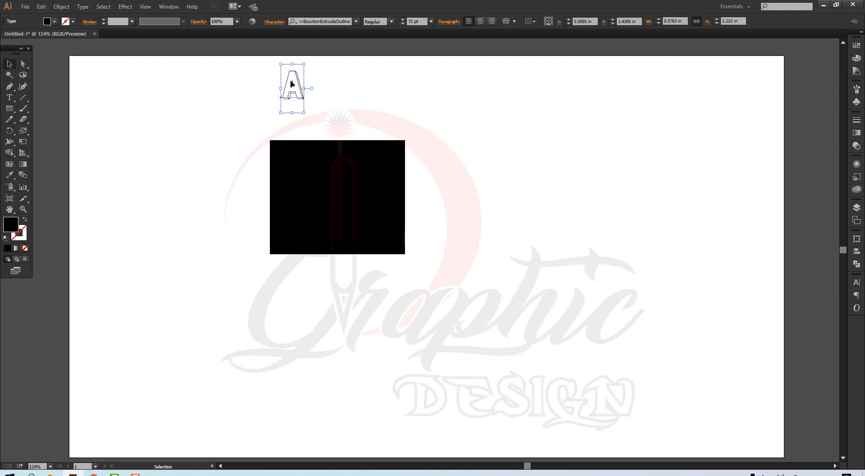
Step: Move the "A" to the left of the rectangle and duplicate it downwards into a column of eight letters
drag(286, 82, 191, 177)
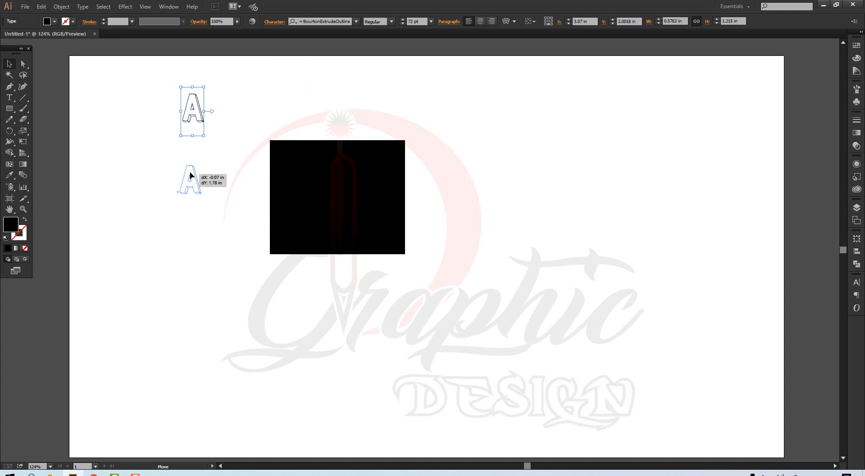
drag(190, 176, 192, 233)
drag(191, 233, 187, 292)
drag(186, 290, 185, 356)
drag(185, 358, 188, 404)
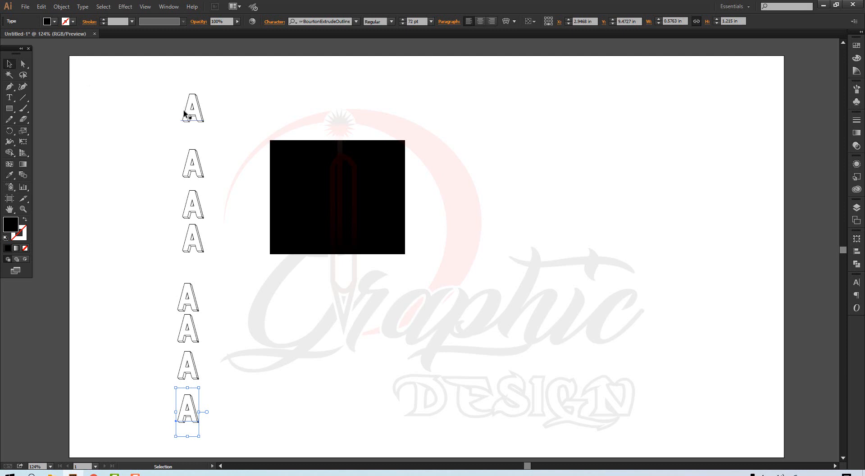
Step: Open the topmost "A" of the column for editing and erase its letter
double_click(196, 107)
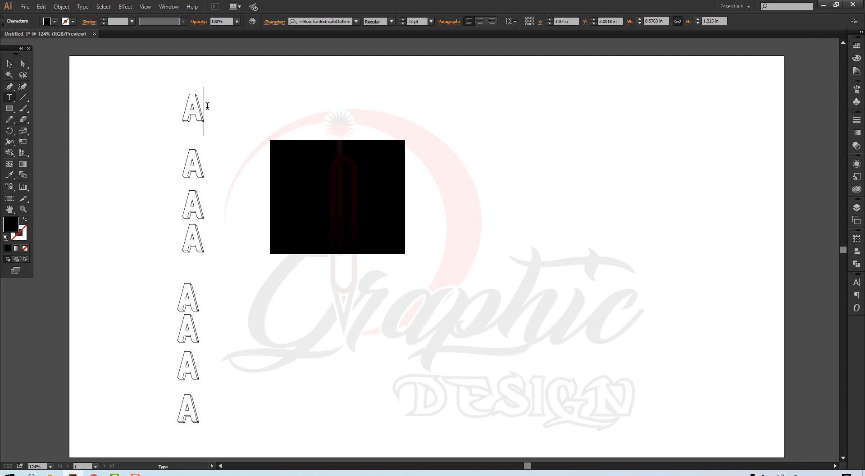
key(BackSpace)
text(FAR)
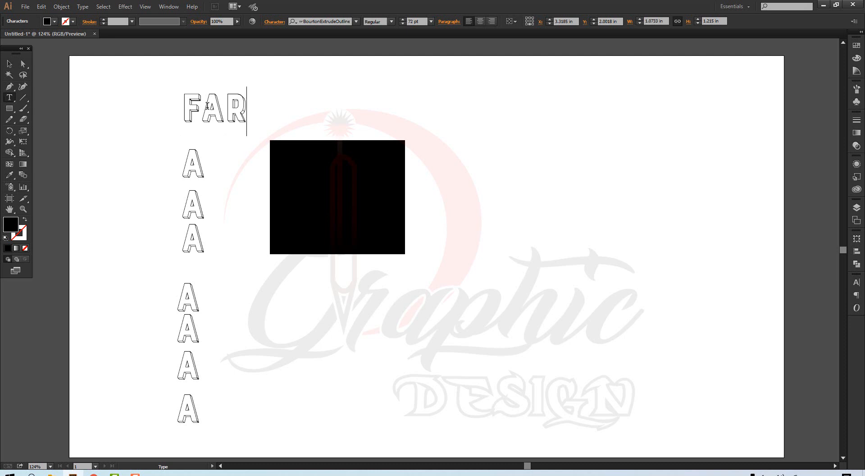
text(HAD)
key(BackSpace)
key(BackSpace)
key(BackSpace)
key(BackSpace)
key(BackSpace)
key(BackSpace)
text(T)
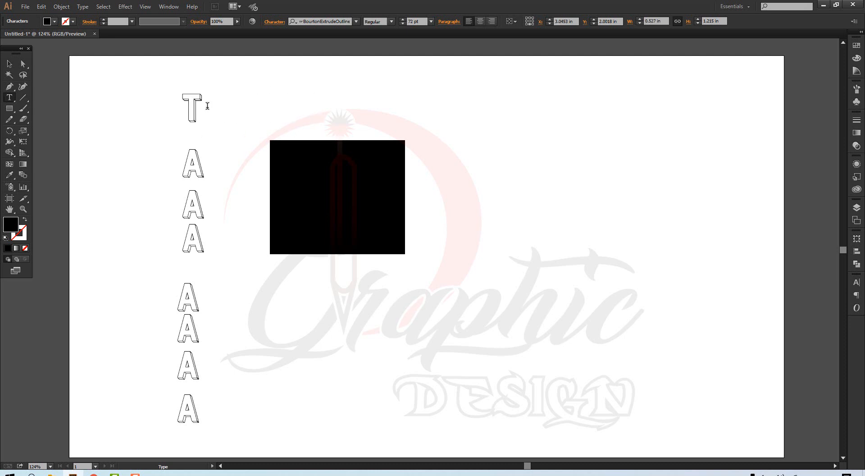
key(BackSpace)
Step: Enter "I" as the topmost text and replace the second letter of the column with "LOVE"
text(I)
double_click(201, 167)
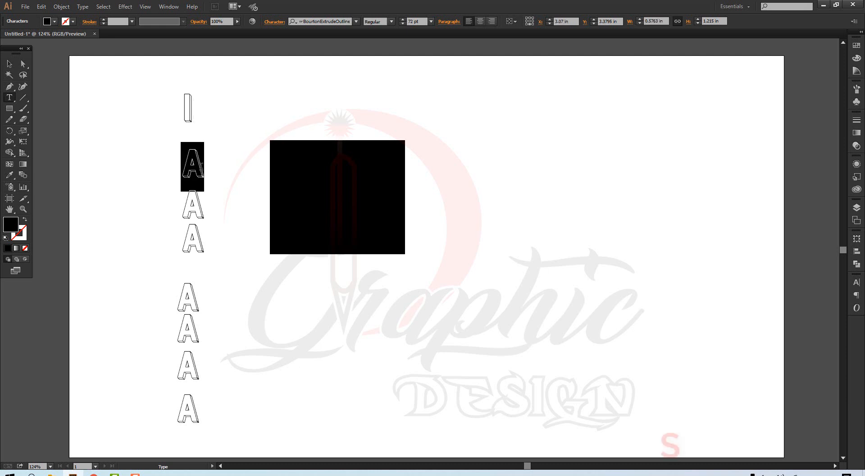
text(LOVE)
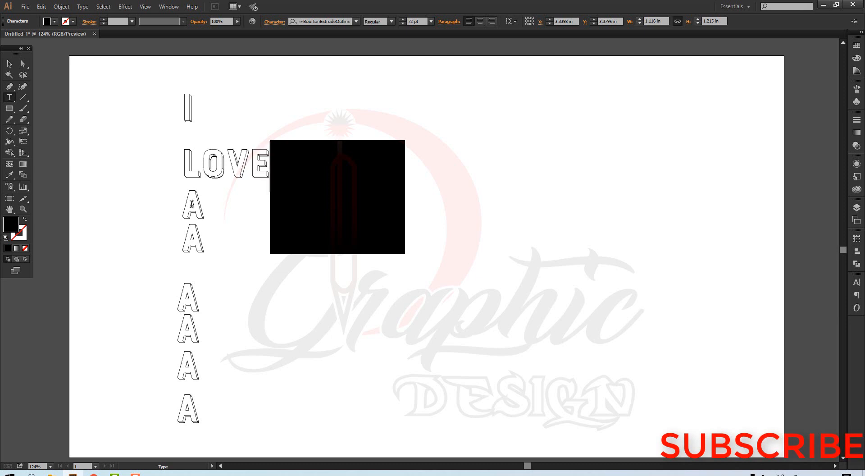
Step: Replace the third letter of the column with "IN" and the fourth with "BANGLADESH"
double_click(194, 207)
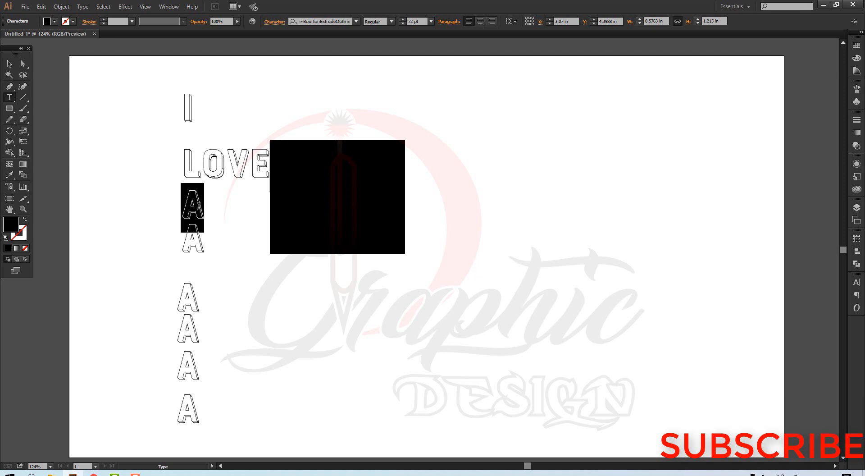
text(IN)
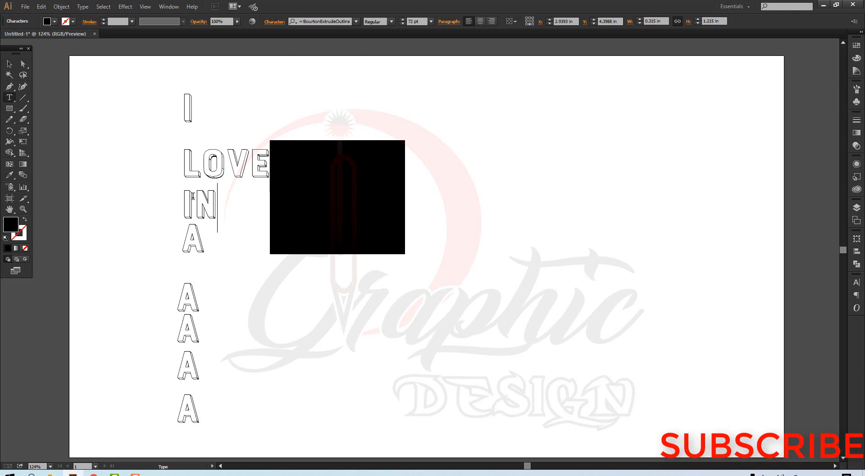
double_click(196, 249)
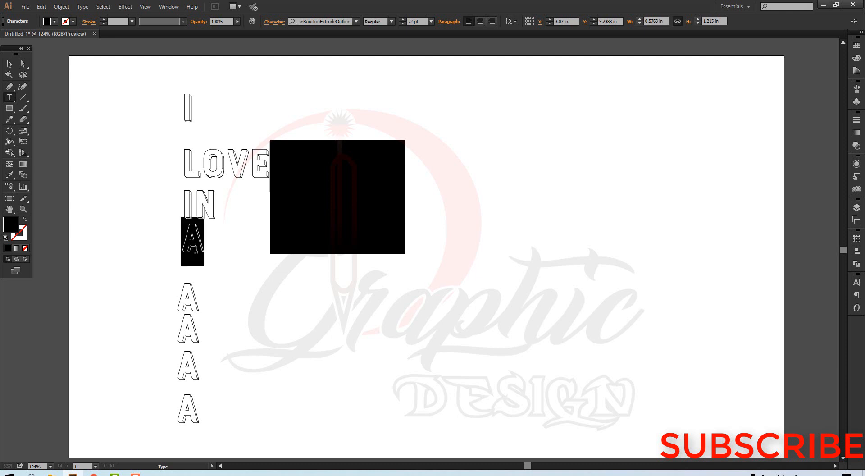
text(BANG)
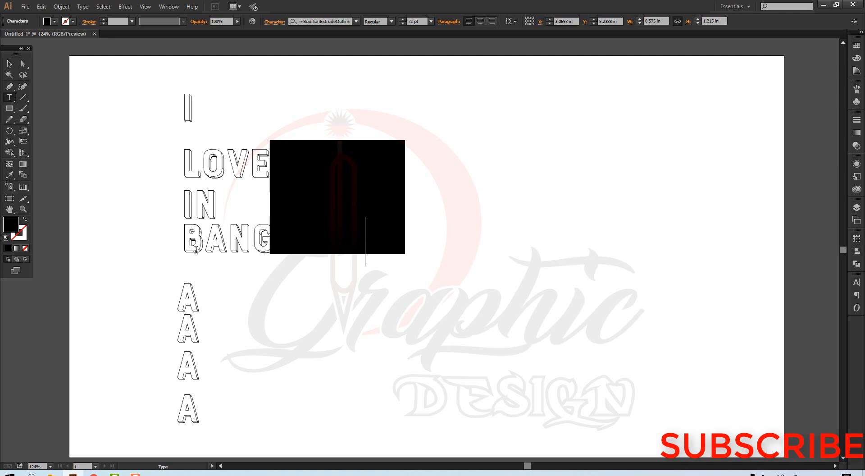
text(H)
Step: Move the four word texts together to the empty area right of the rectangle and deselect them
click(9, 68)
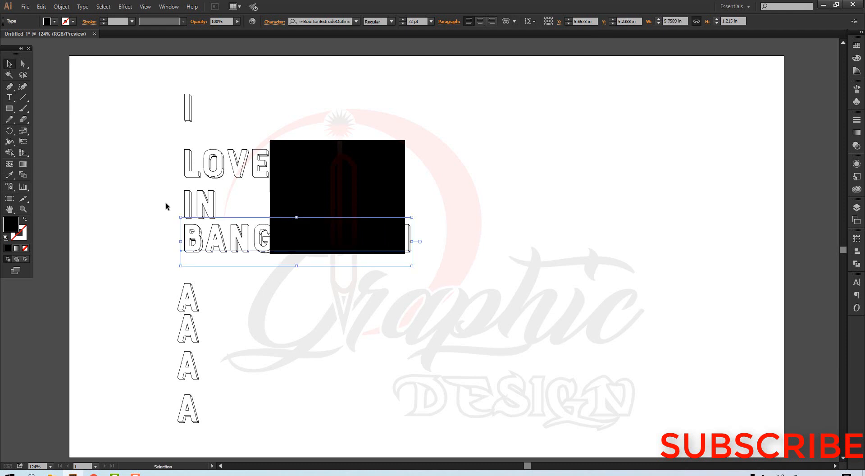
drag(163, 103, 568, 167)
click(523, 148)
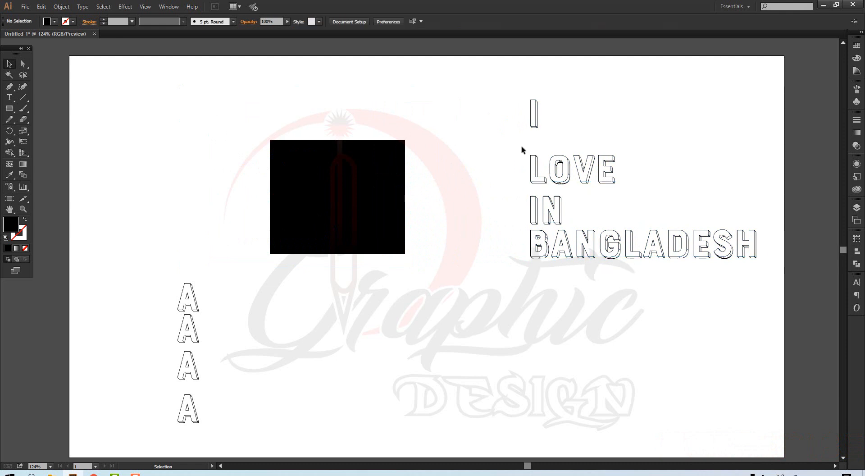
Step: Fill the "I" text with red and deselect it
drag(514, 90, 534, 100)
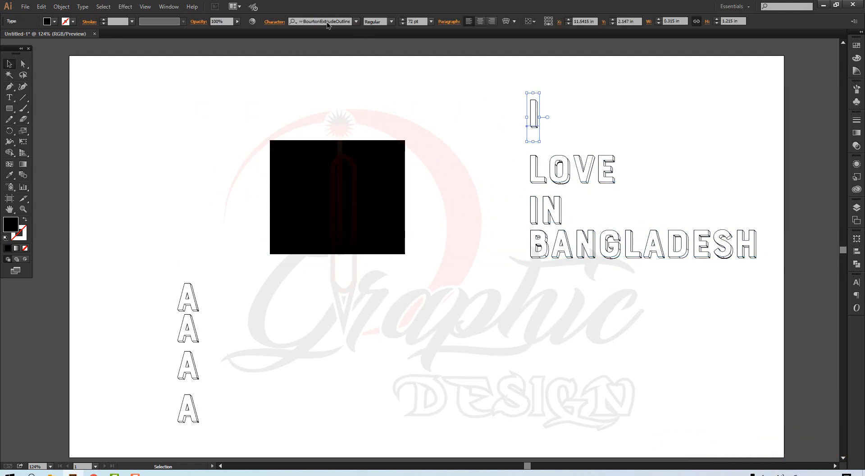
click(47, 21)
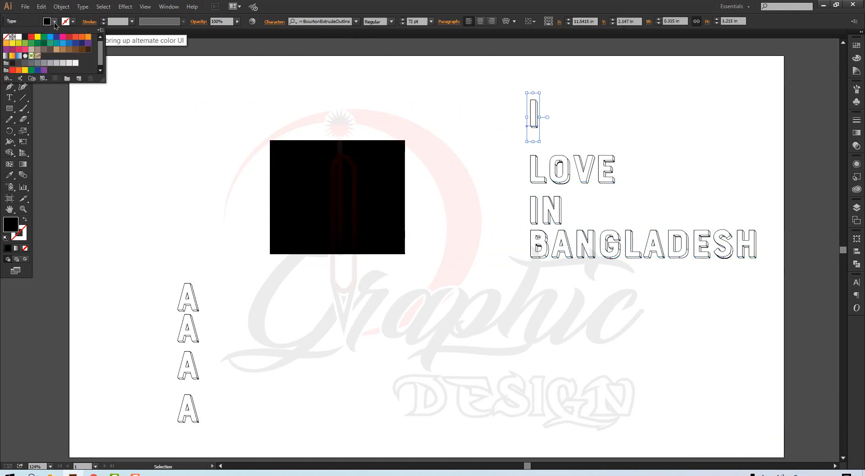
click(30, 37)
click(250, 87)
click(490, 160)
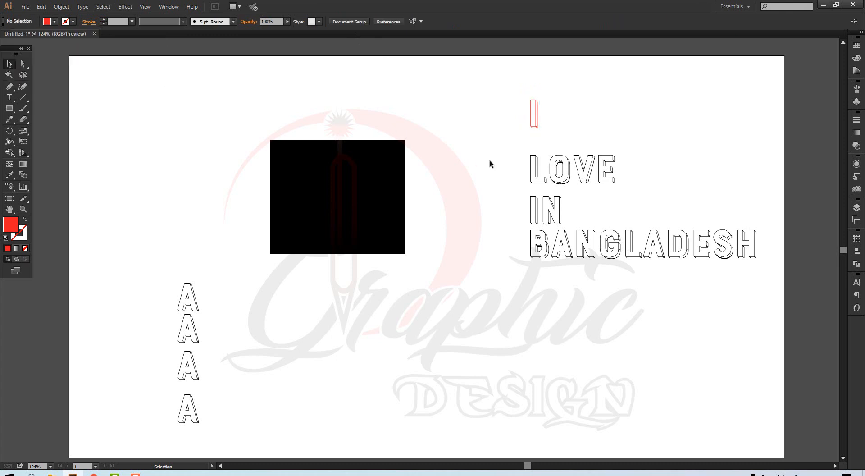
Step: Fill the "LOVE" text with light blue
drag(496, 154, 555, 176)
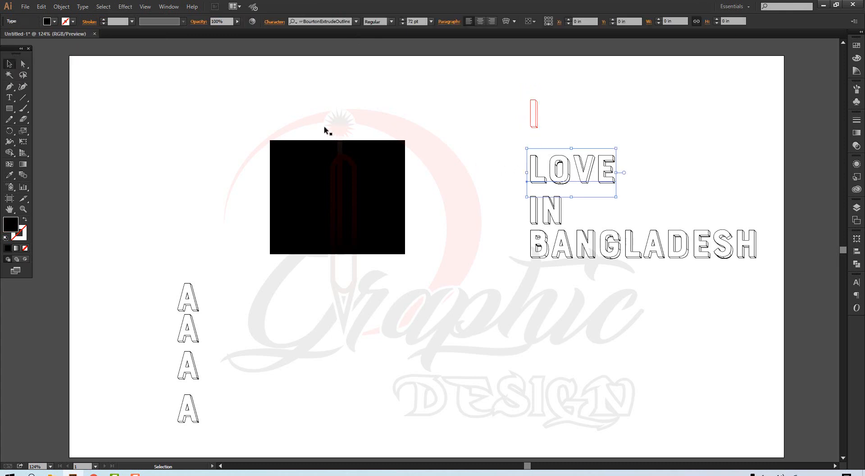
click(54, 21)
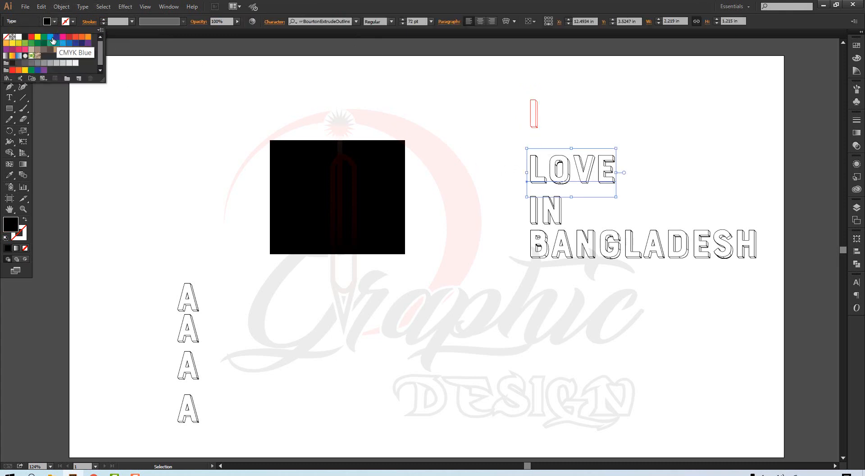
click(51, 41)
click(449, 133)
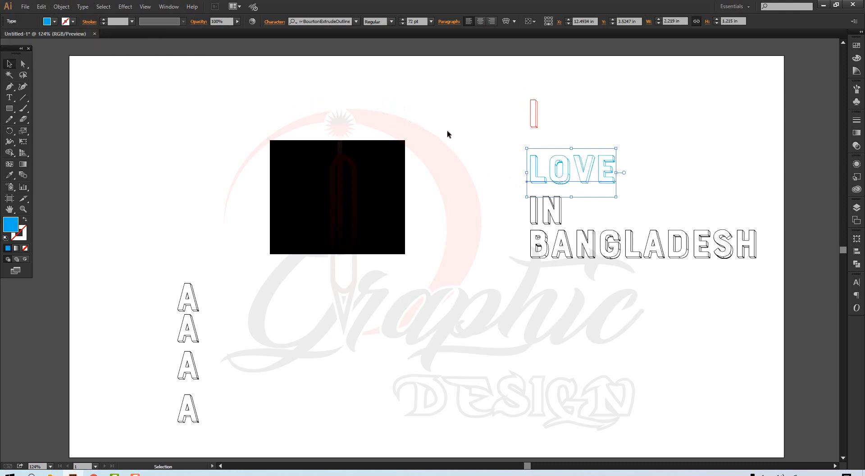
Step: Fill the "IN" text with solid orange, after trying the yellow-orange gradient swatch, and deselect it
click(497, 203)
click(543, 216)
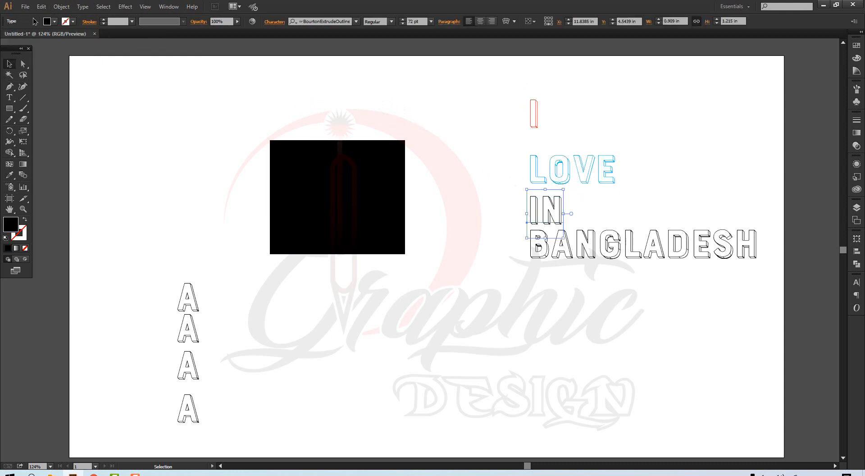
click(55, 22)
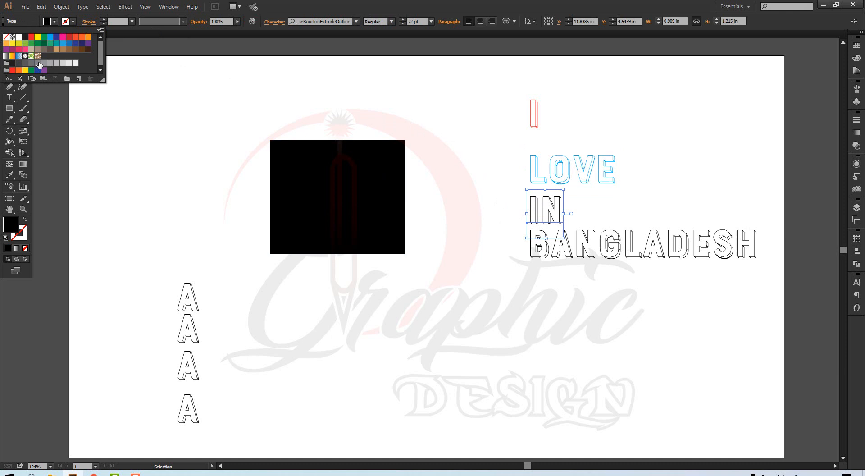
click(12, 56)
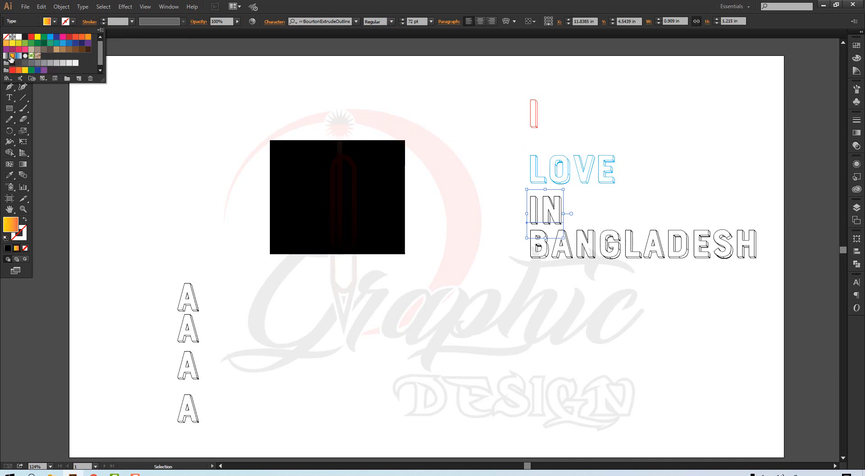
click(82, 36)
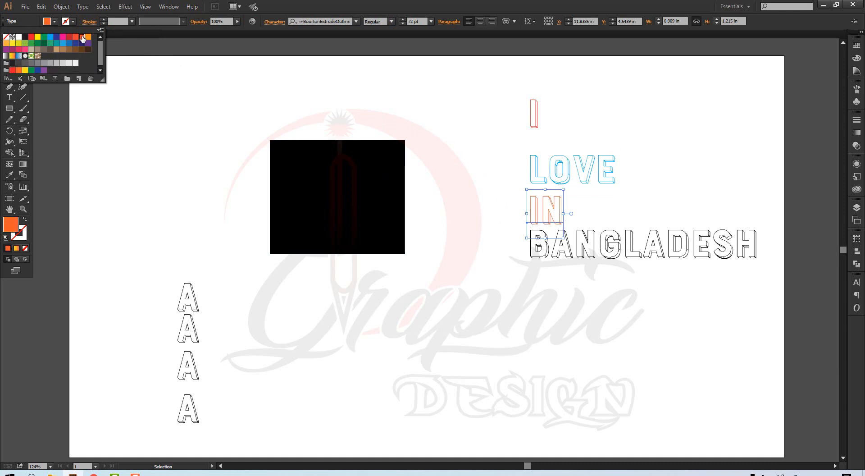
click(483, 307)
click(486, 305)
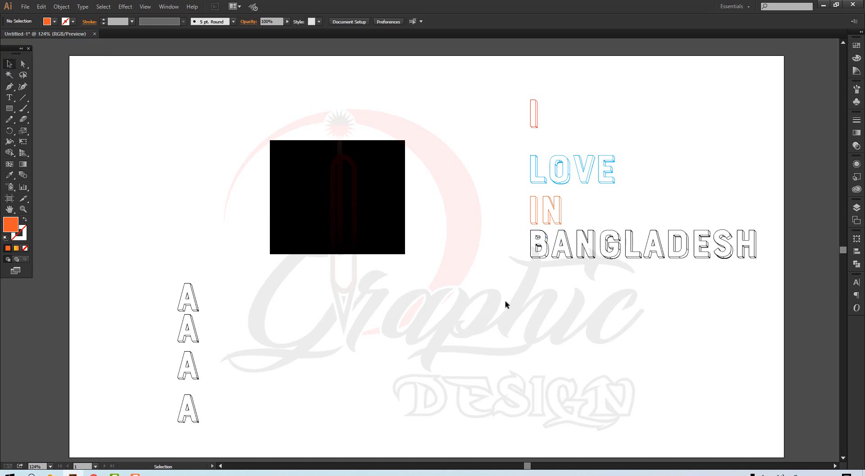
Step: Fill the "BANGLADESH" text with a dark magenta swatch and deselect it
drag(530, 293, 604, 245)
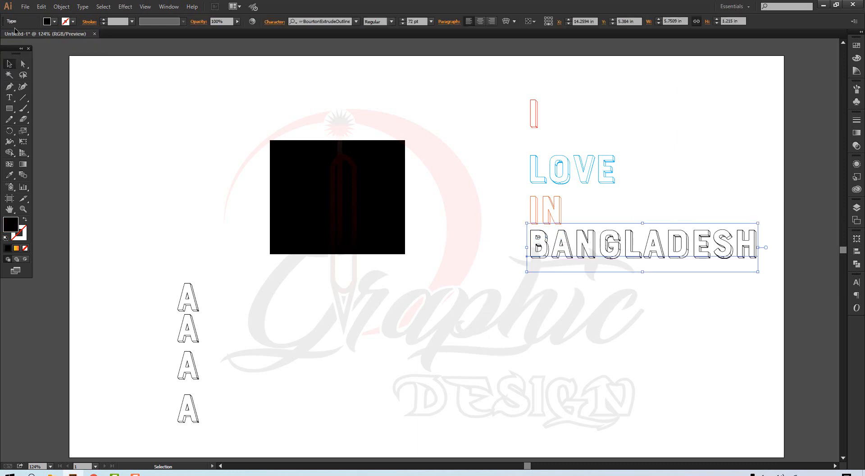
click(55, 22)
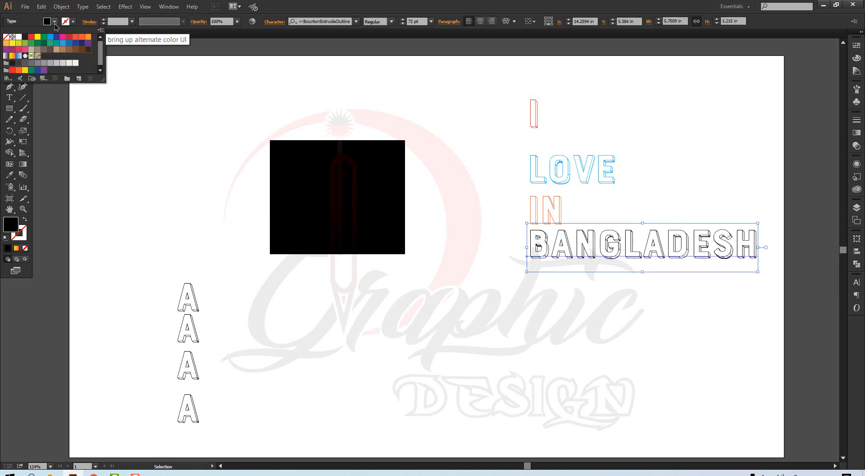
click(12, 53)
click(448, 332)
click(448, 332)
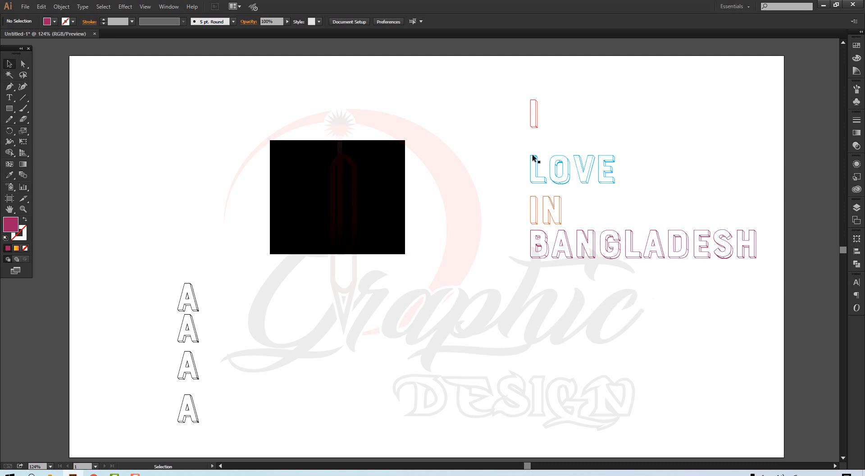
Step: Change the font of the red "I" text to BourtonInline and deselect it
click(533, 113)
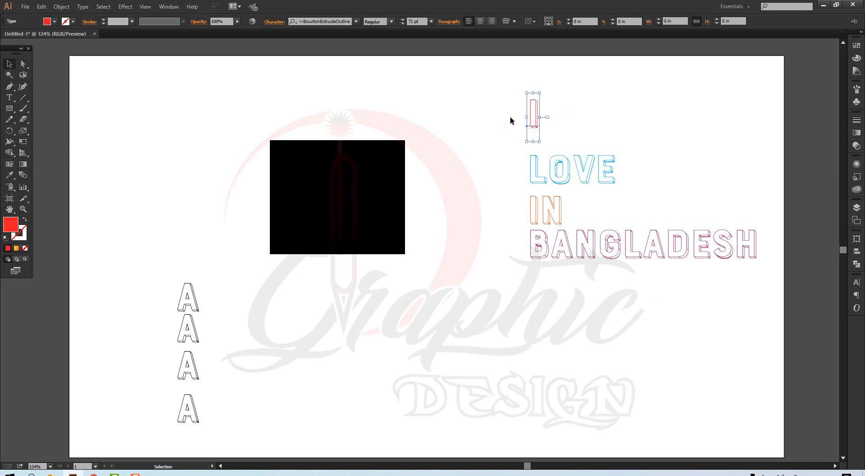
click(355, 22)
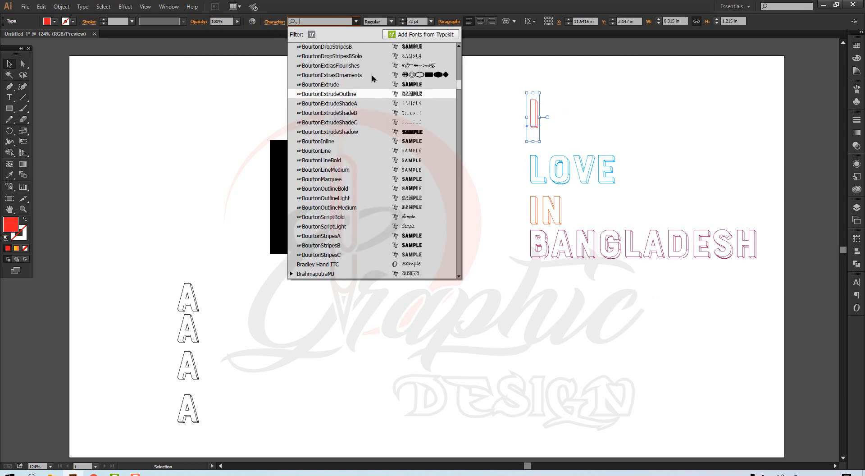
click(385, 138)
click(480, 140)
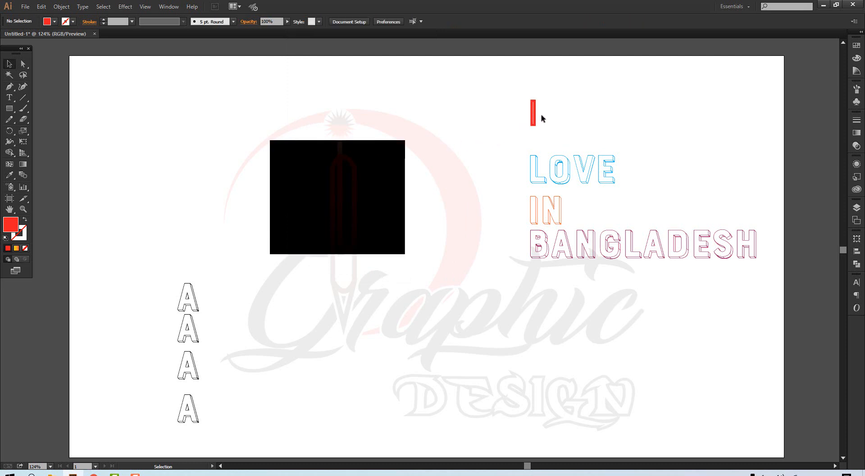
Step: Change the font of the light blue "LOVE" text to Berg Extrude and deselect it
click(557, 167)
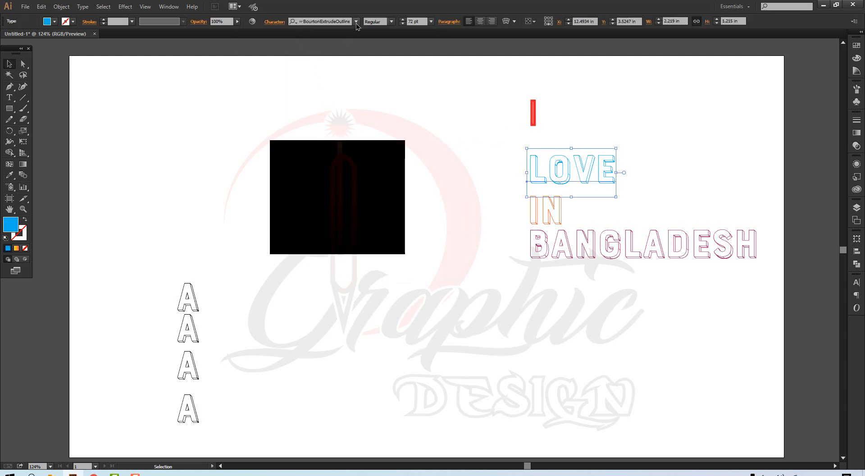
click(356, 23)
scroll(368, 138, up, 7)
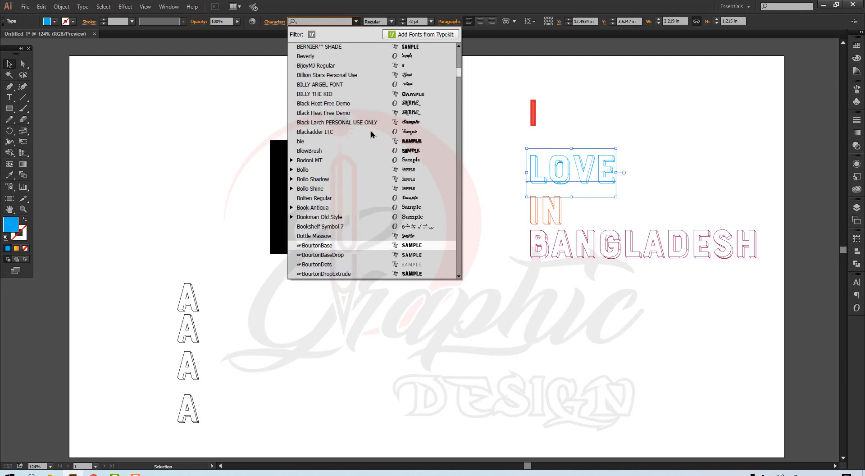
scroll(372, 131, up, 3)
click(391, 84)
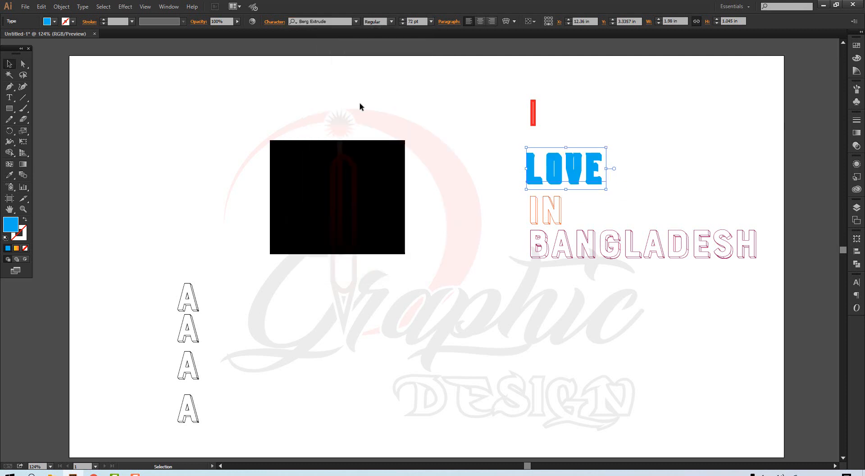
click(461, 192)
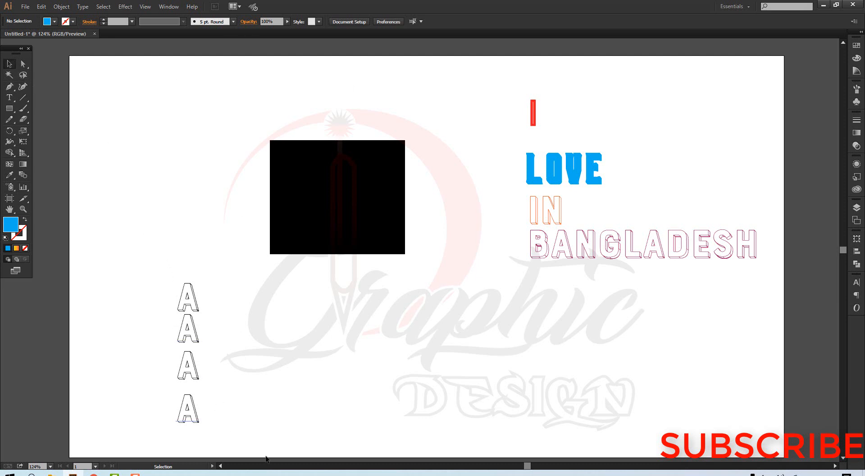
Step: Delete all the texts and the black rectangle from the artboard
double_click(189, 304)
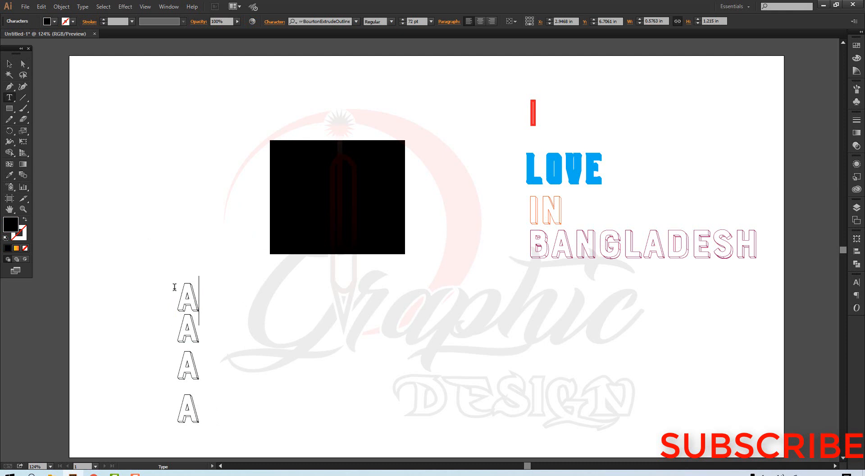
key(Escape)
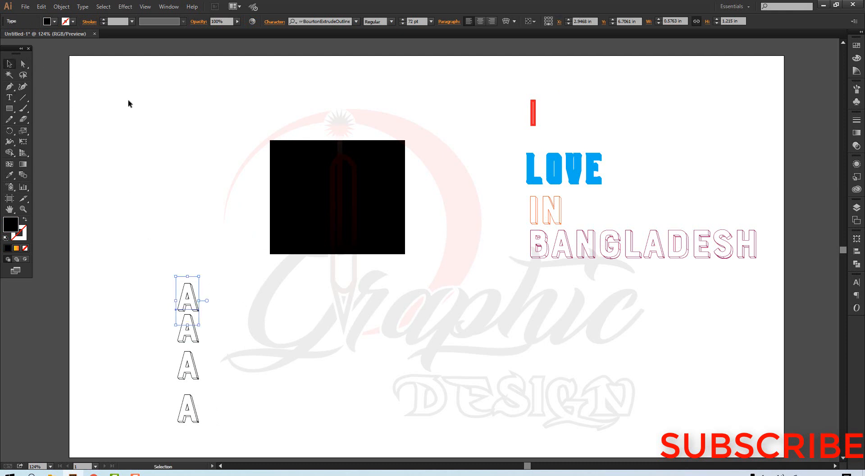
drag(128, 100, 773, 432)
key(Delete)
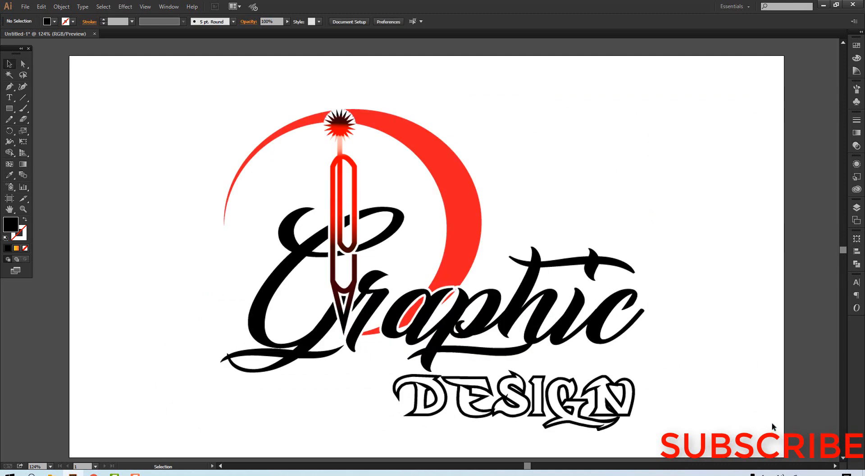
Step: Add the point text "I LOVE MY MOTHER" in the upper part of the artboard and select it as an object
click(10, 98)
click(277, 163)
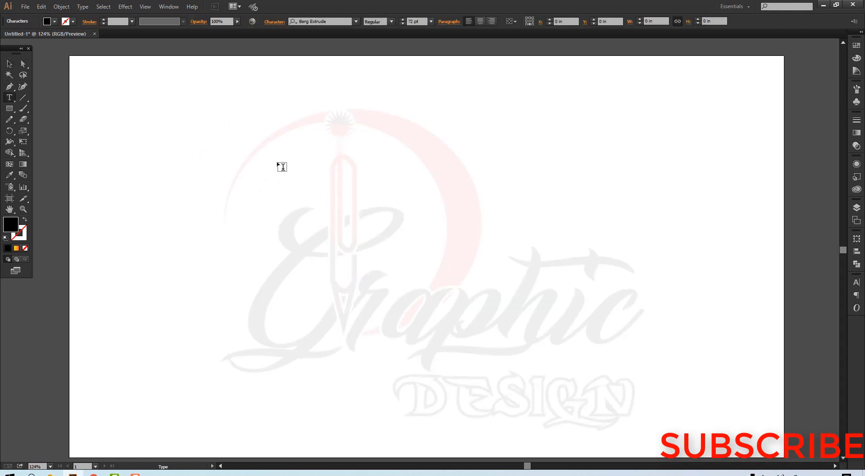
text(I LOV)
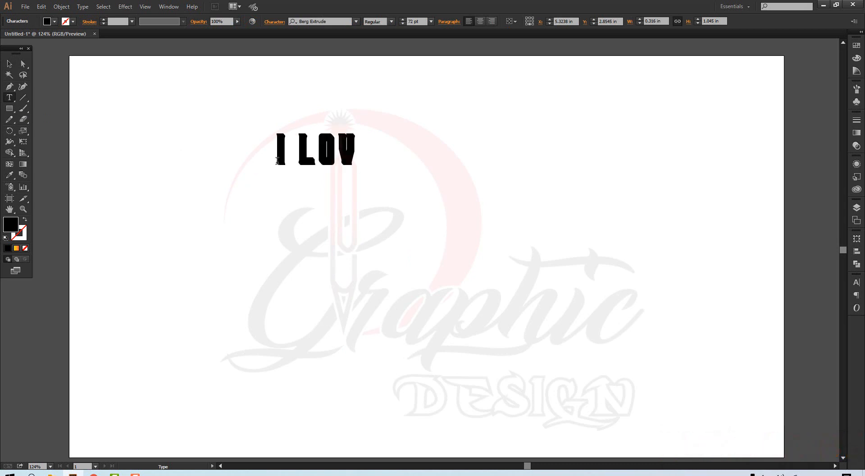
text(E M)
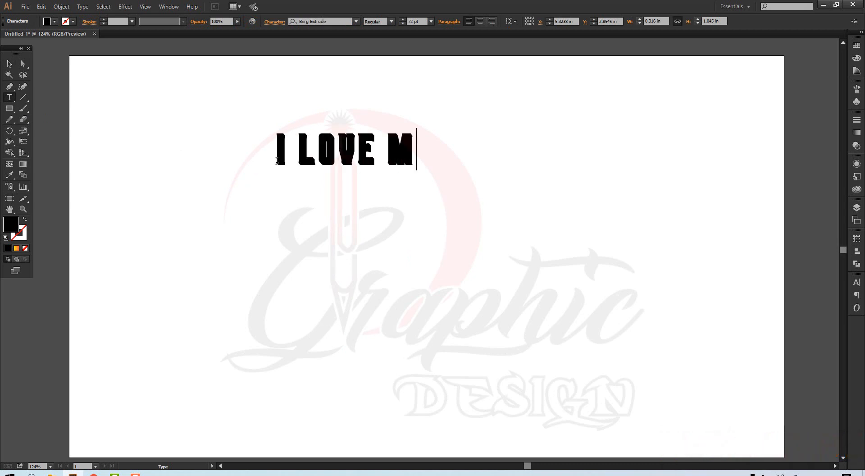
text(Y MO)
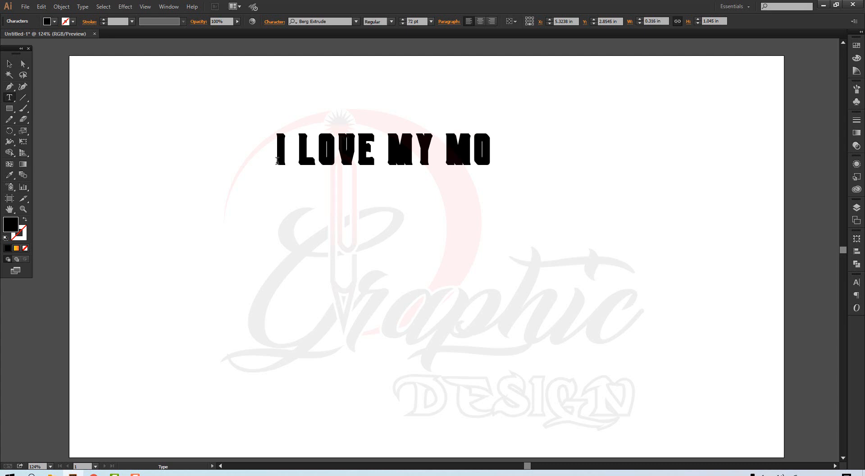
text(THER)
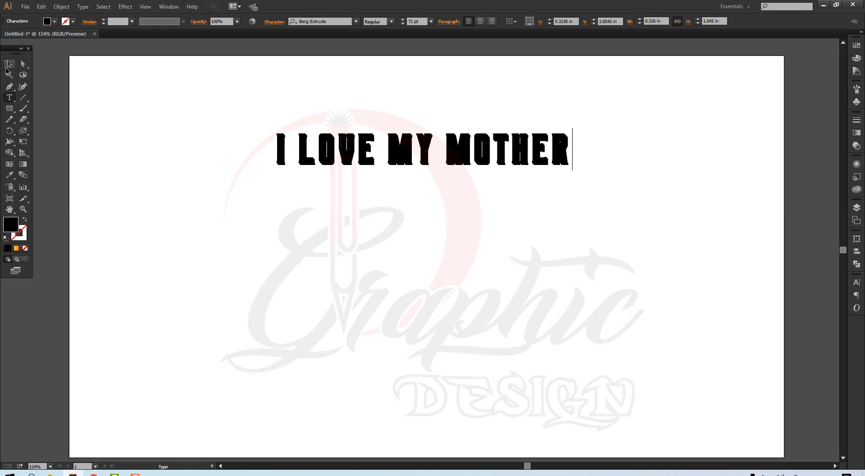
click(10, 66)
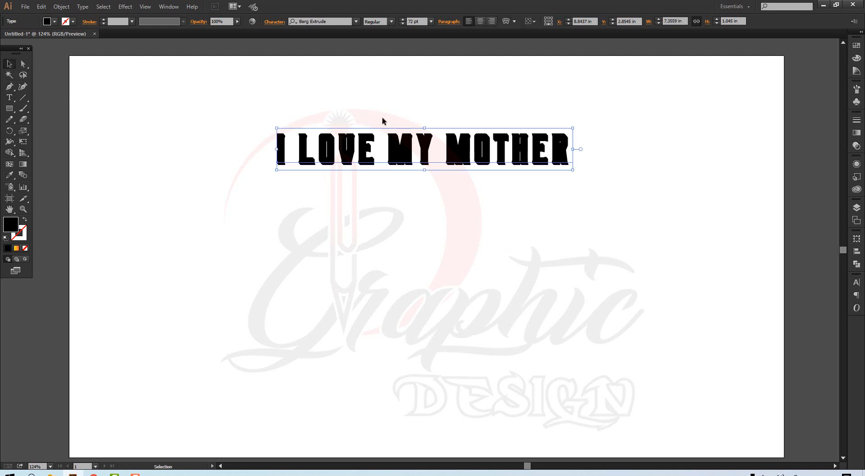
Step: Try the Apple Pie W00 Regular font on the "I LOVE MY MOTHER" text
click(356, 21)
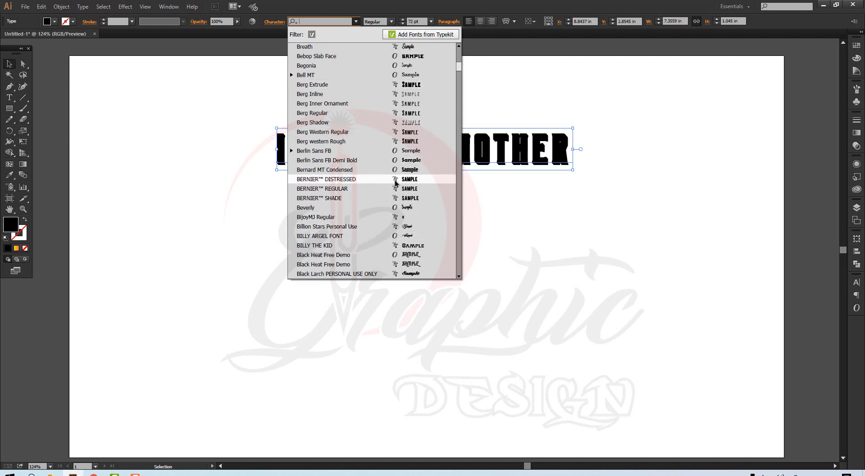
scroll(395, 181, up, 10)
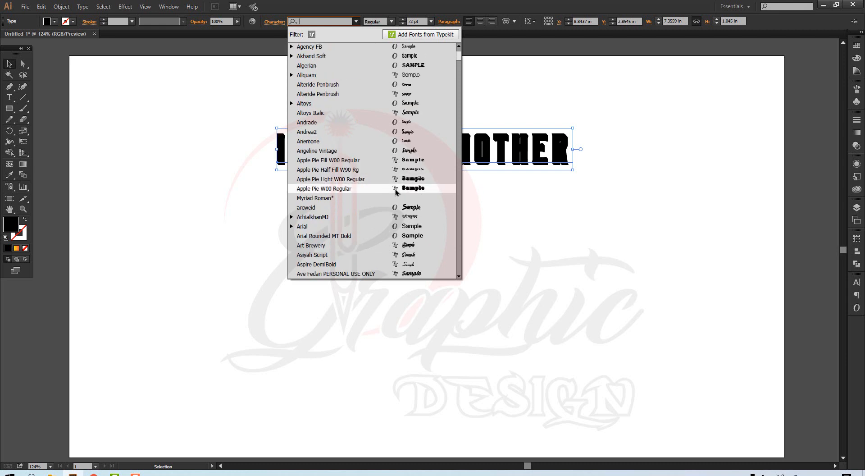
click(396, 189)
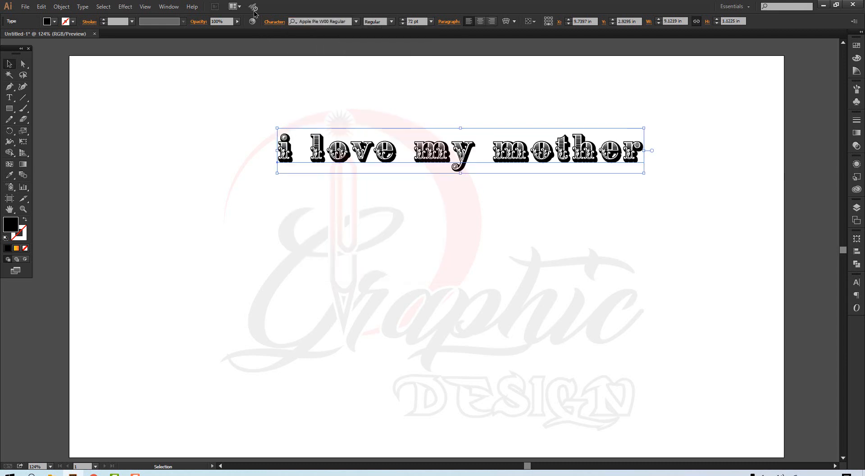
Step: Try the BourtonStripesA font on the "I LOVE MY MOTHER" text
click(356, 23)
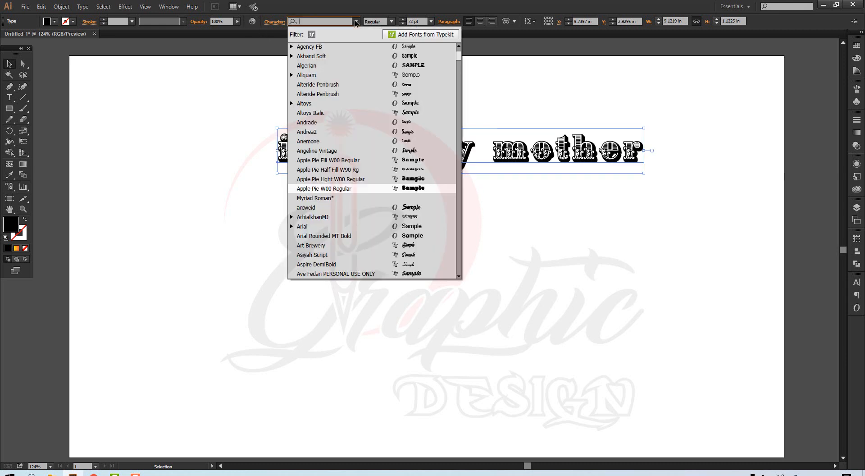
scroll(381, 138, up, 2)
scroll(377, 141, down, 15)
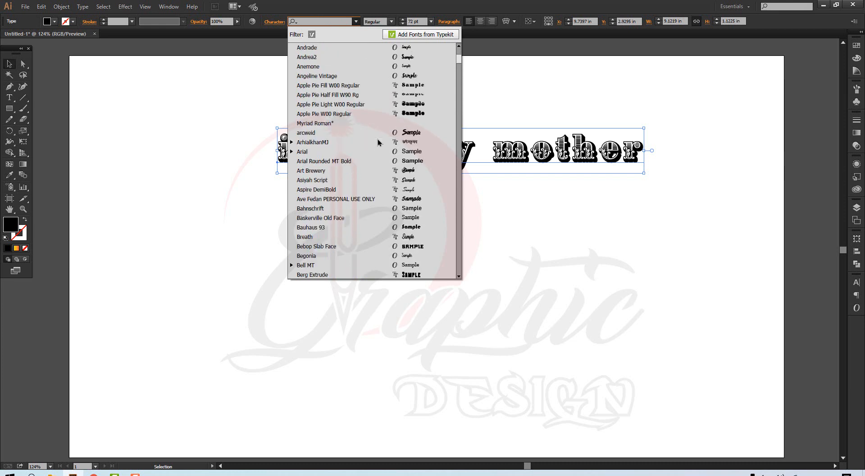
scroll(377, 142, down, 10)
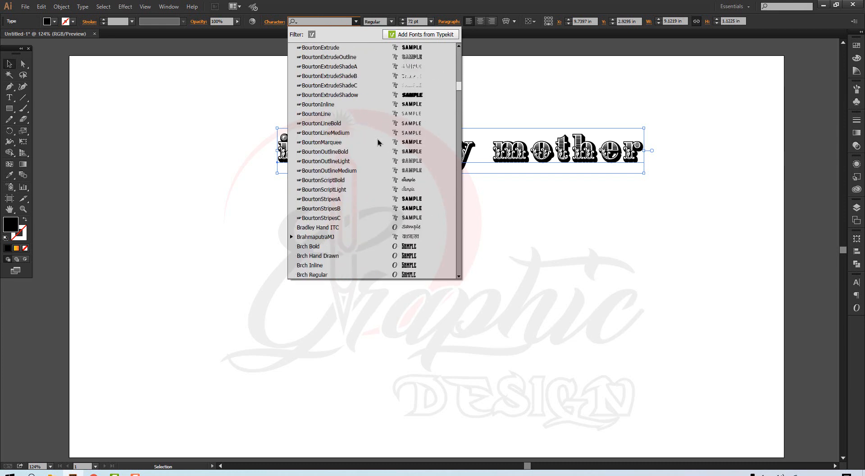
scroll(378, 140, up, 2)
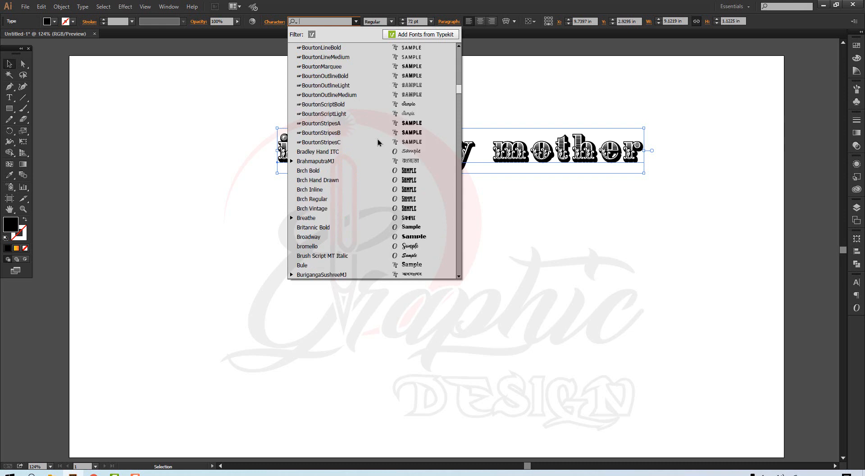
click(378, 130)
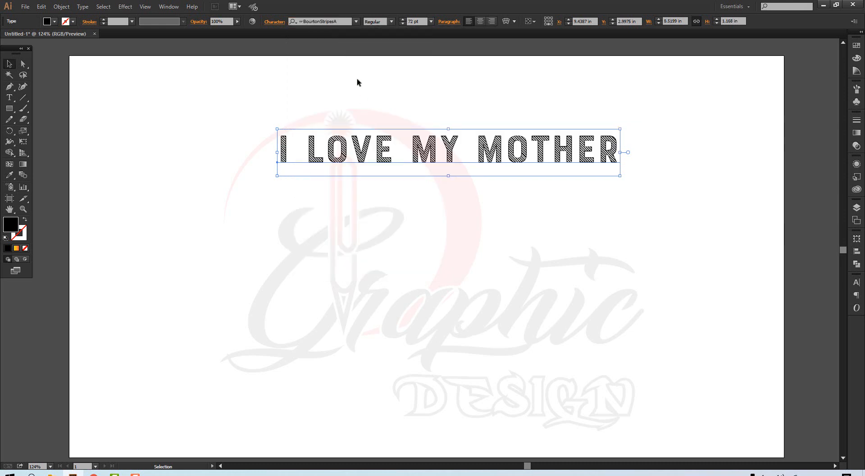
Step: Set the font of the "I LOVE MY MOTHER" text to Code Pro W01 Black
click(356, 21)
scroll(381, 177, down, 20)
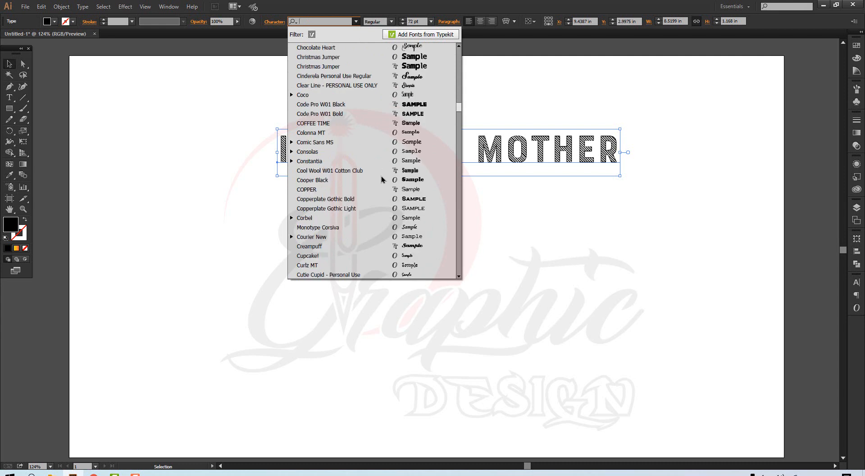
click(391, 105)
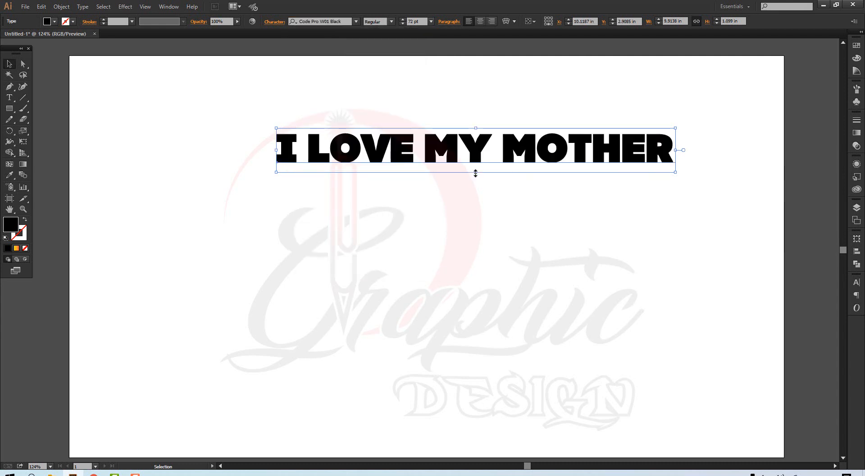
Step: Stretch the text vertically to about 2.64 in high and move it toward the artboard's left side
drag(475, 172, 475, 234)
click(407, 304)
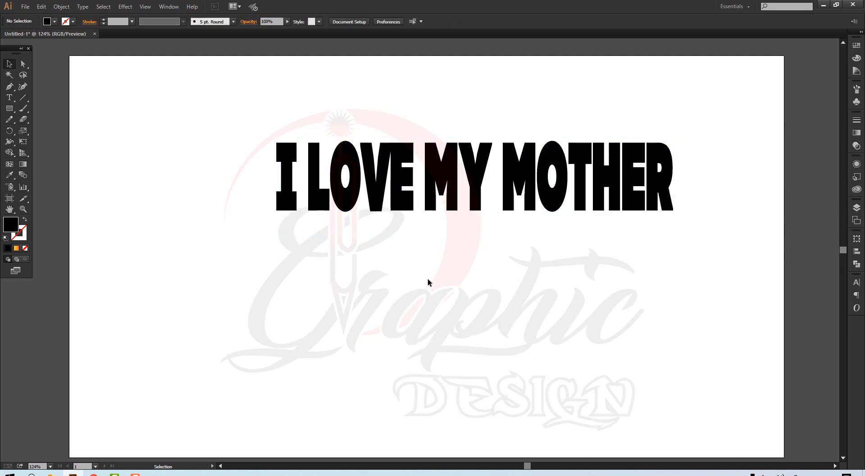
drag(447, 168, 332, 177)
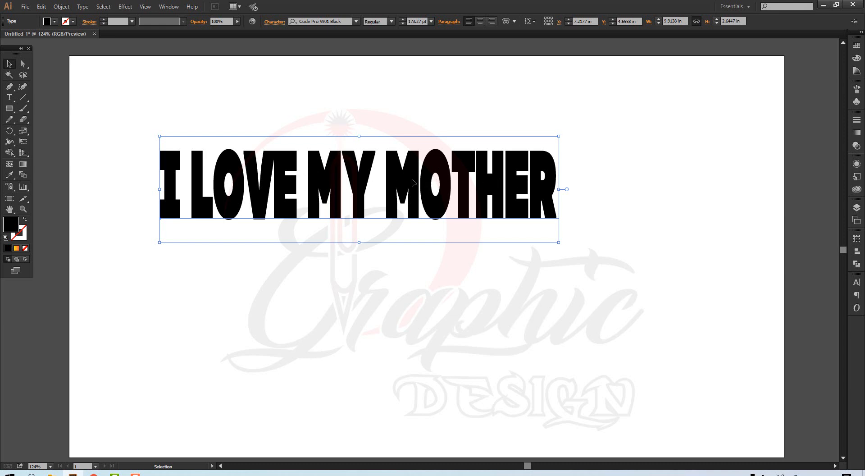
Step: Check that the "I LOVE MY MOTHER" text is editable by selecting all its characters, and leave text editing
right_click(413, 182)
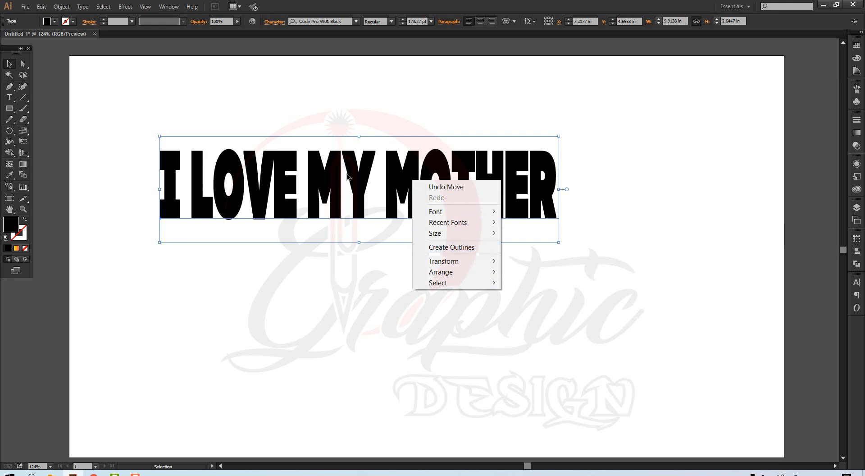
click(355, 341)
double_click(366, 171)
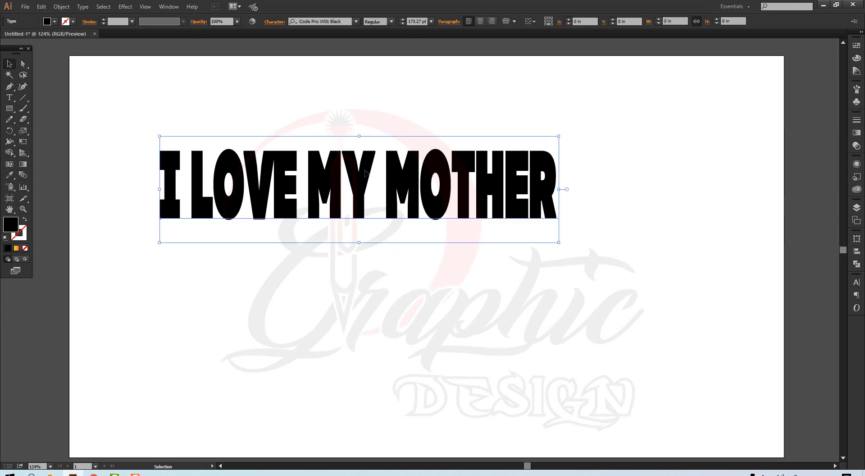
drag(607, 174, 136, 223)
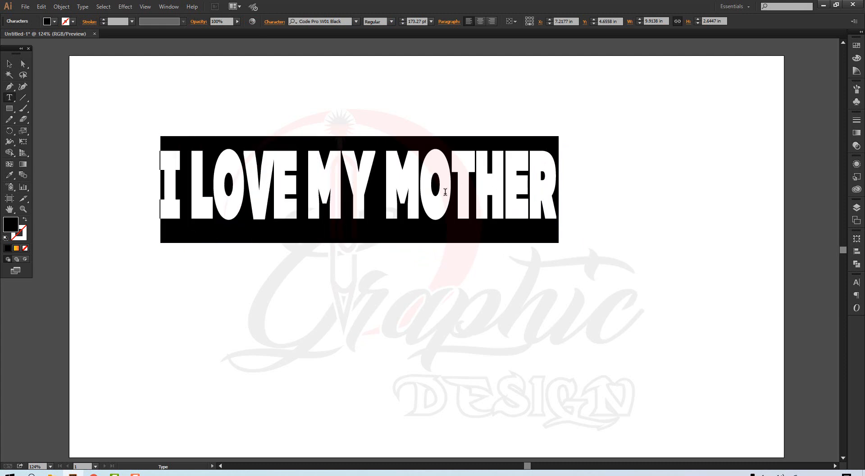
click(9, 63)
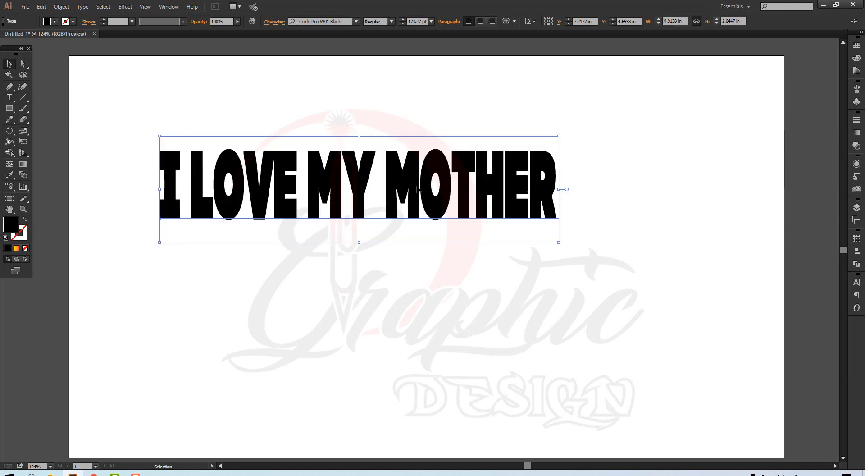
Step: Show the gradient settings and place a copy of the text across the artboard's upper-right corner
drag(417, 188, 852, 141)
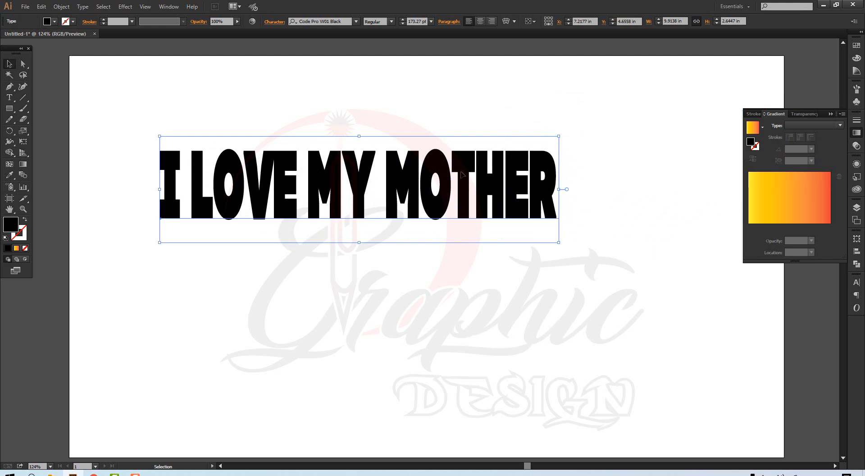
drag(405, 183, 779, 91)
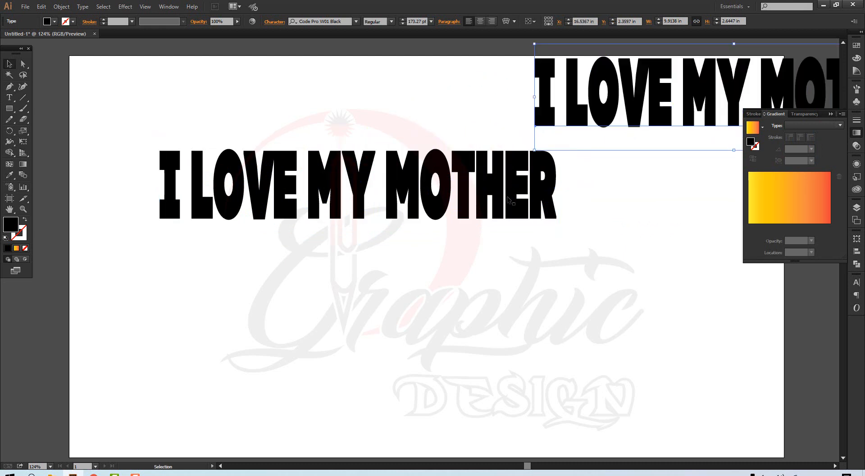
Step: Convert the original "I LOVE MY MOTHER" text to outlines and deselect it
right_click(407, 181)
click(458, 247)
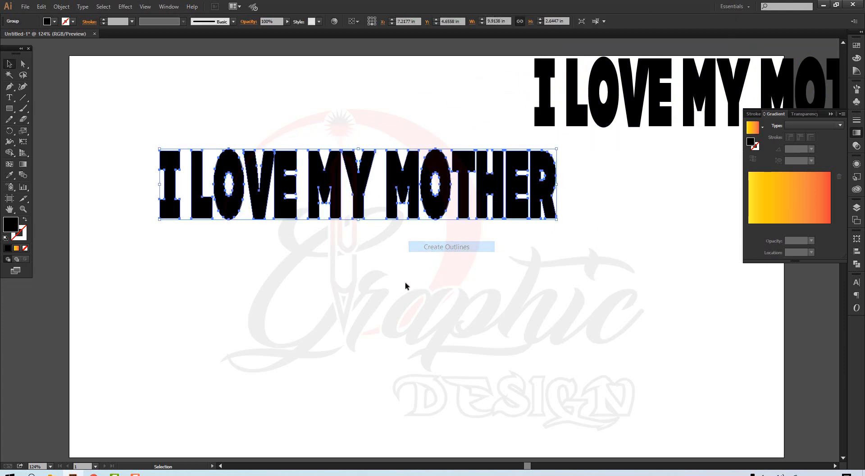
click(403, 212)
click(404, 179)
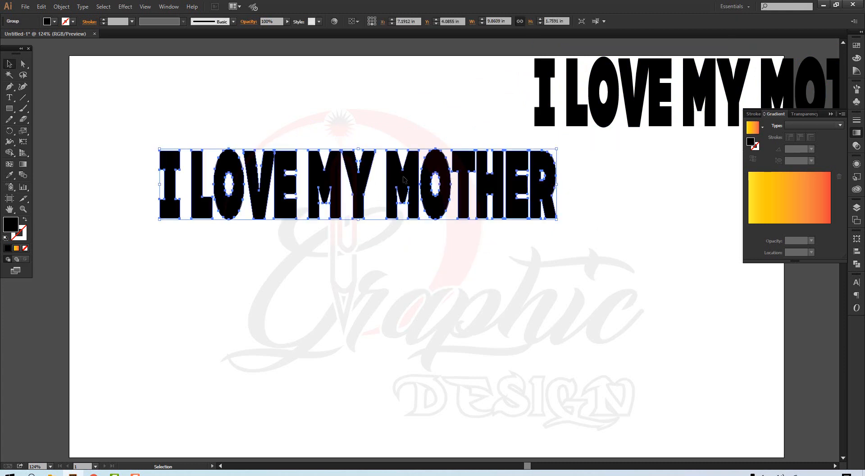
click(301, 327)
right_click(358, 182)
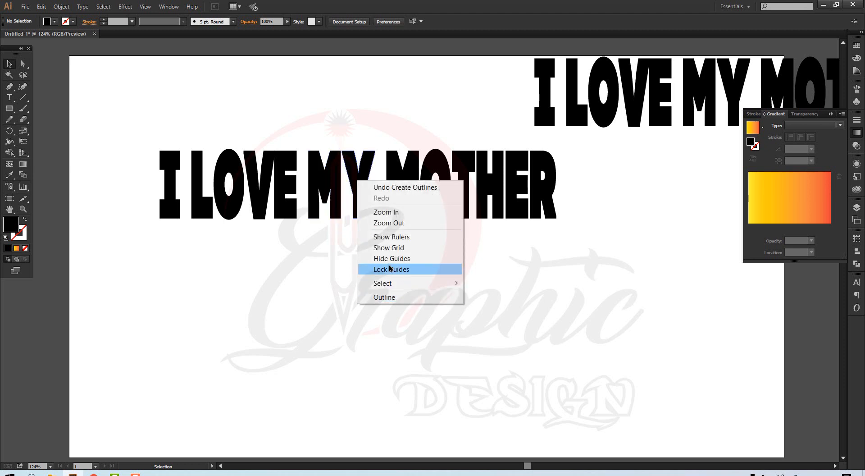
click(346, 273)
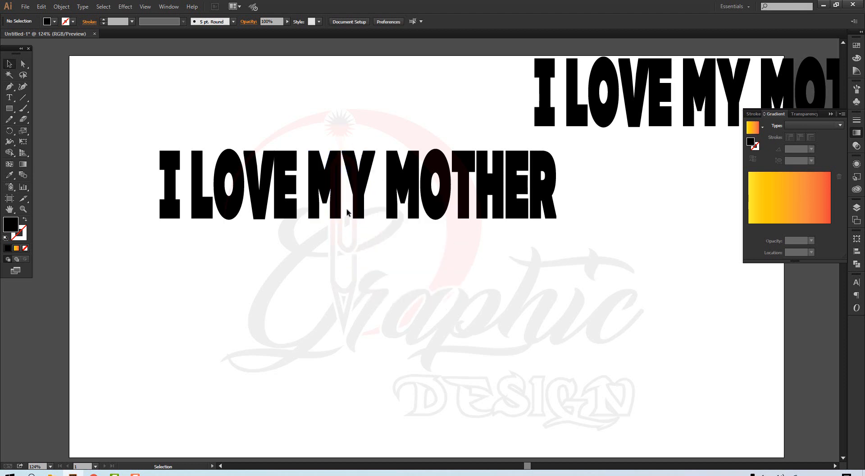
Step: Ungroup the outlined "I LOVE MY MOTHER" text into separate letters and deselect them
right_click(341, 205)
click(377, 258)
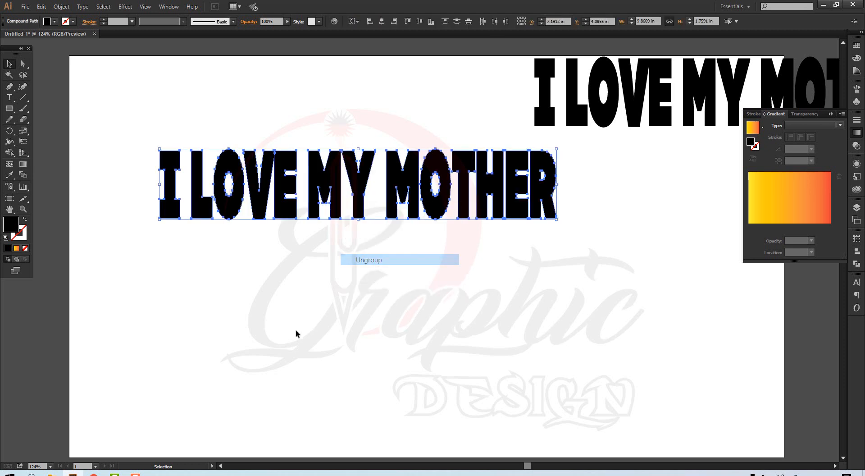
click(296, 332)
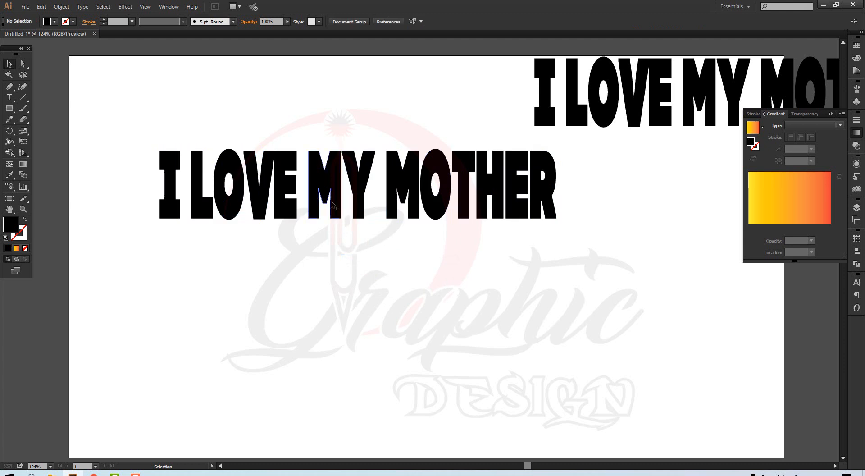
Step: Check that the letters are separate by isolating the T of MOTHER, and leave isolation mode
click(412, 188)
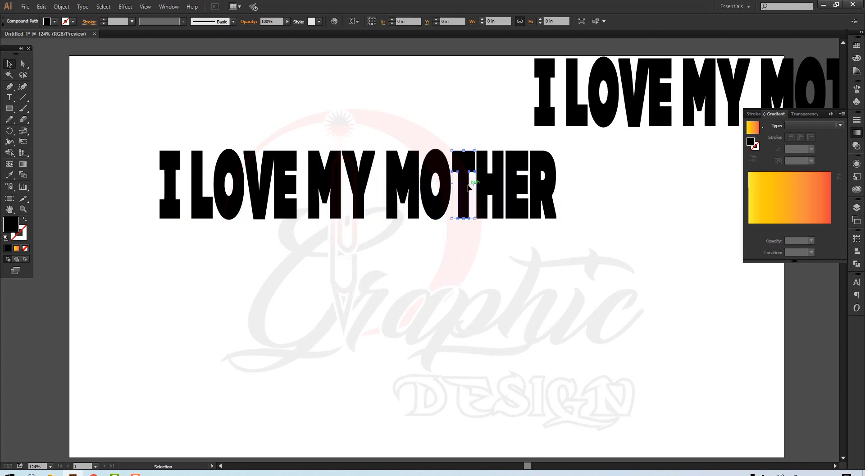
double_click(468, 187)
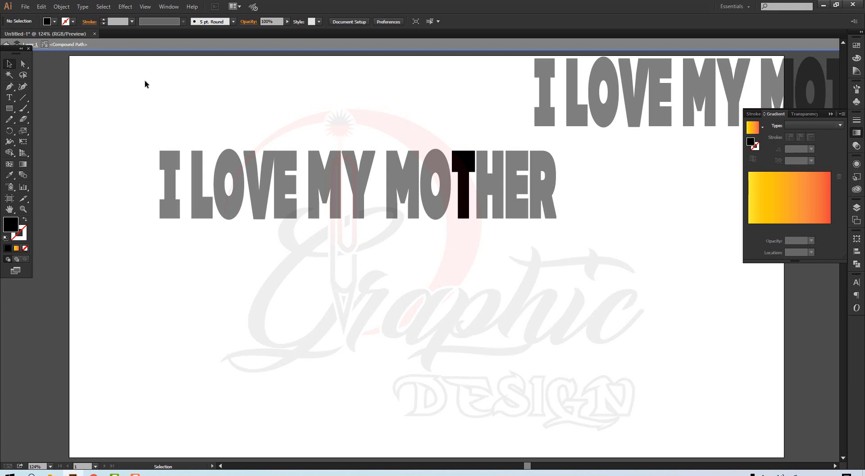
double_click(158, 95)
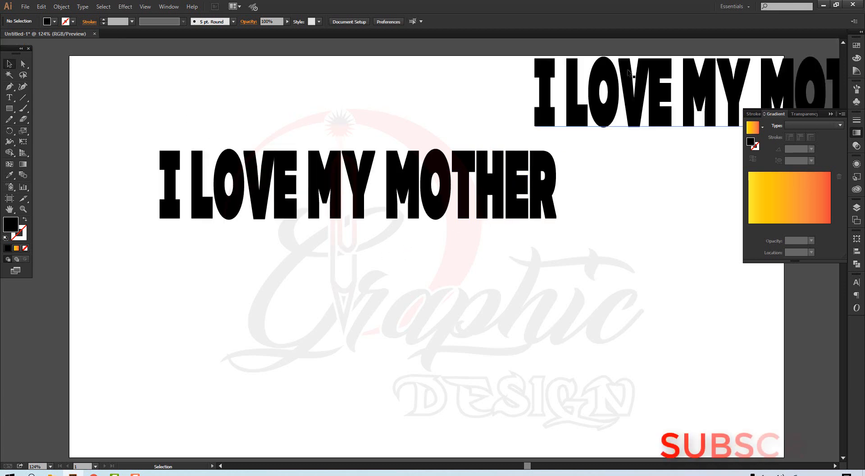
Step: Check that the upper-right copy is still live text by placing the text cursor in it, and deselect it
key(t)
click(623, 91)
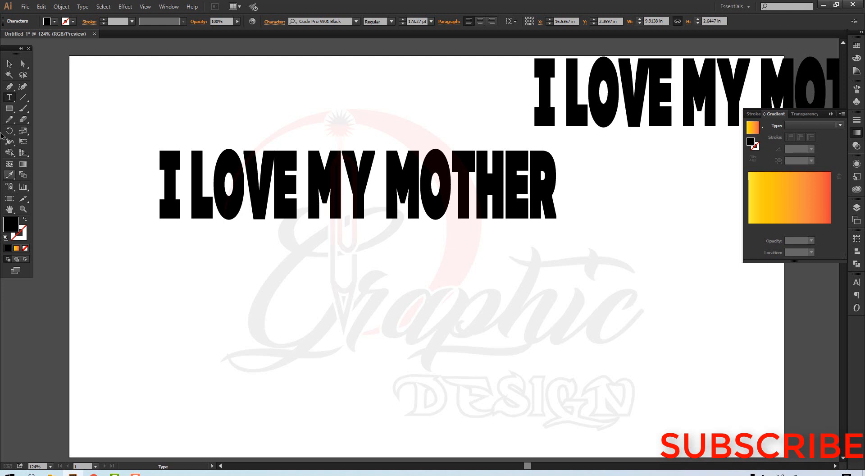
click(12, 64)
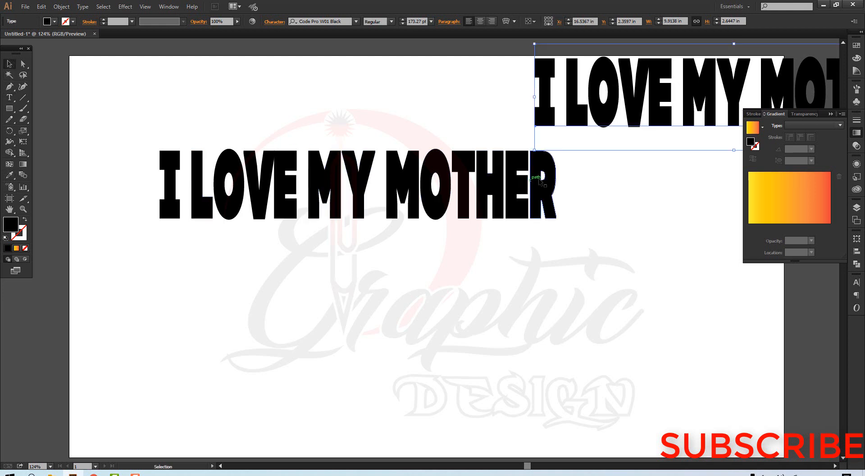
click(606, 208)
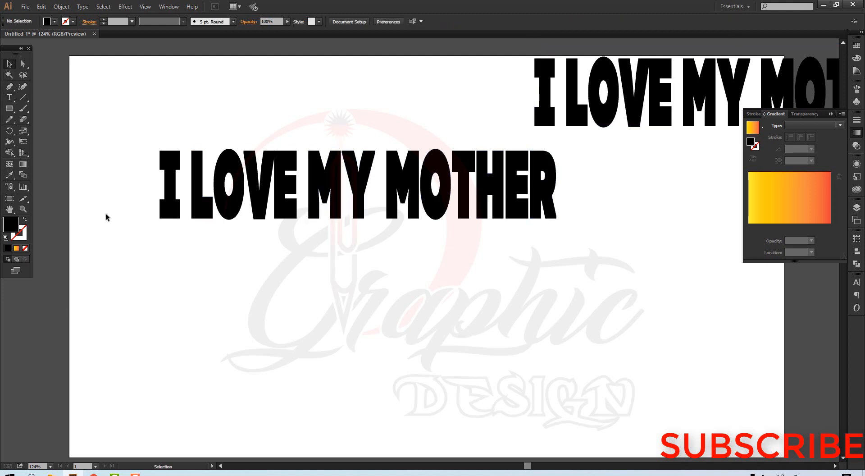
Step: Fill the outlined letter I with red and the L of LOVE with CMYK Yellow
drag(130, 150, 163, 189)
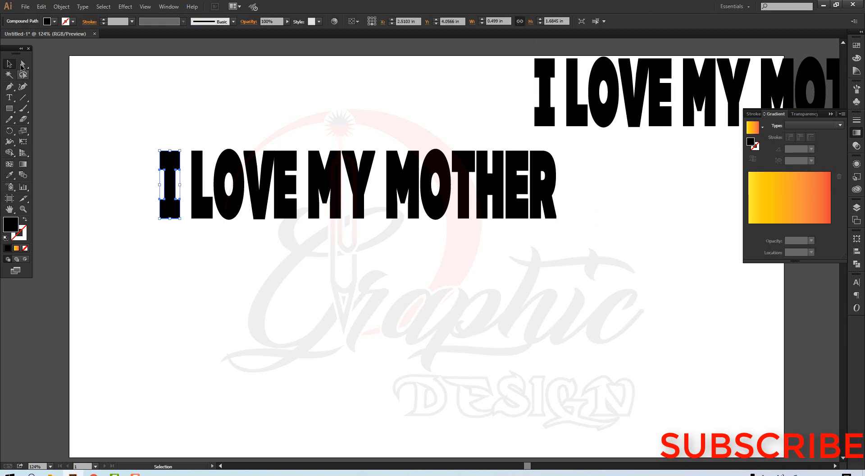
click(48, 21)
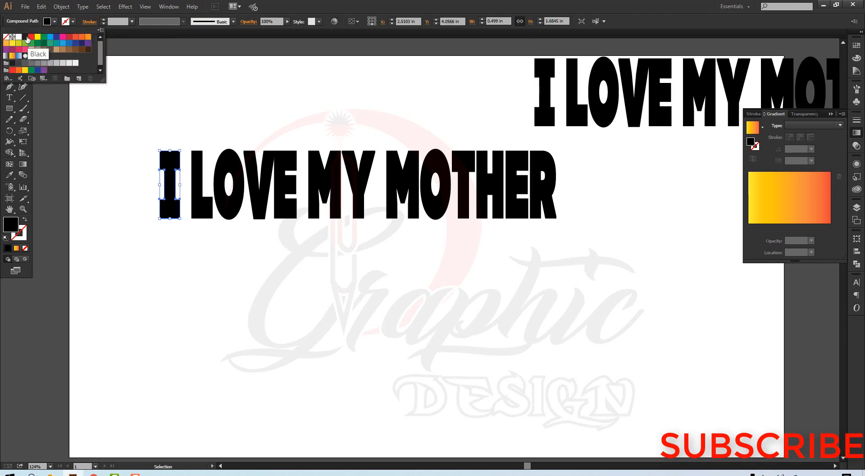
click(31, 36)
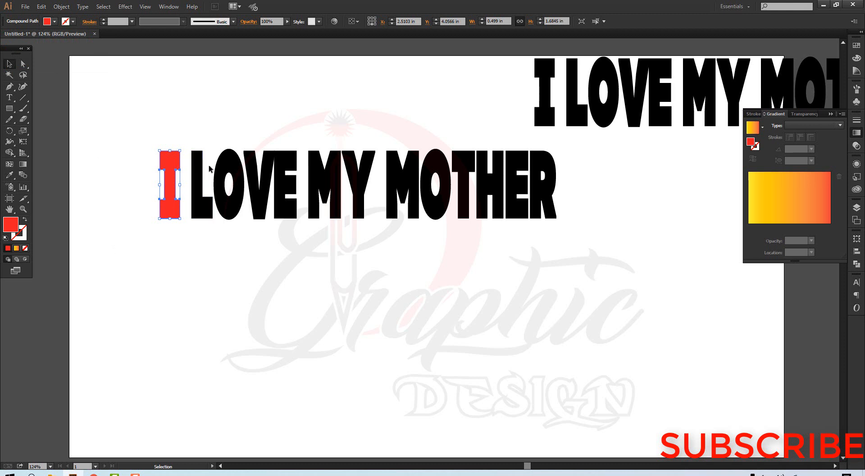
click(197, 185)
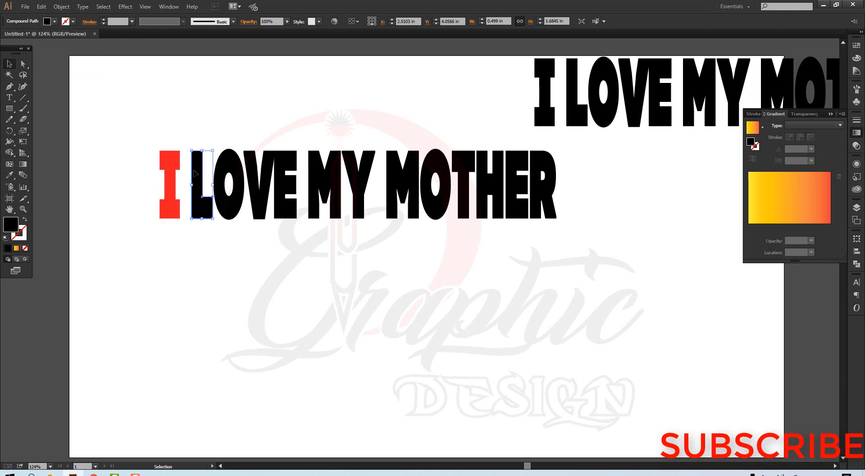
click(55, 22)
click(37, 36)
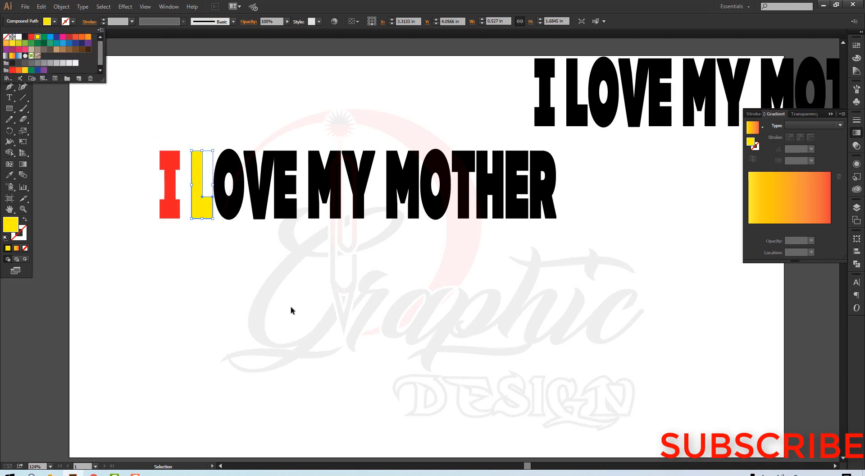
click(290, 310)
Step: Fill the O of LOVE with CMYK Magenta and the V with the orange-red swatch C=0 M=90 Y=85 K=0
click(229, 210)
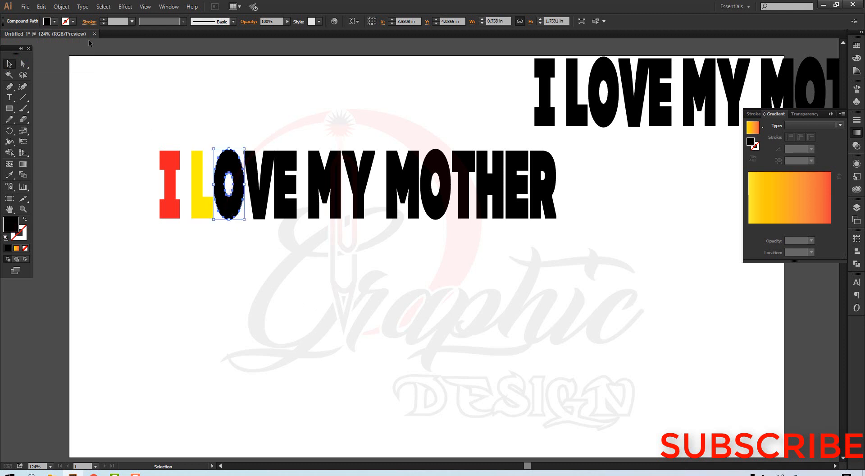
click(55, 21)
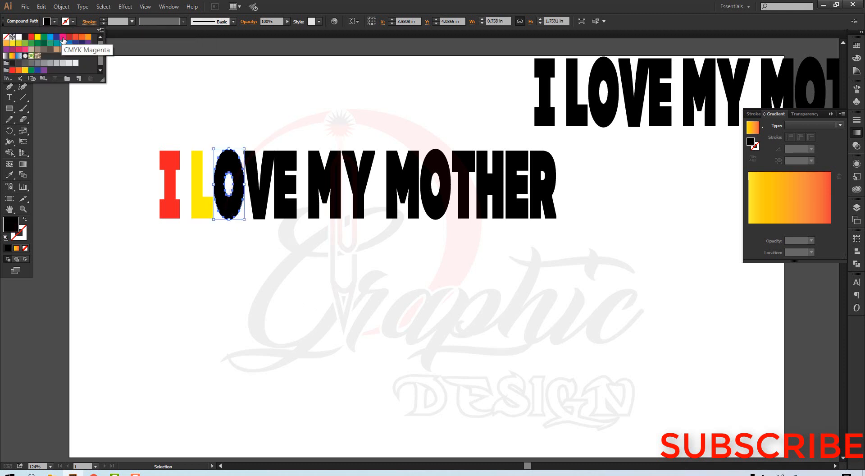
click(63, 39)
click(260, 285)
click(259, 208)
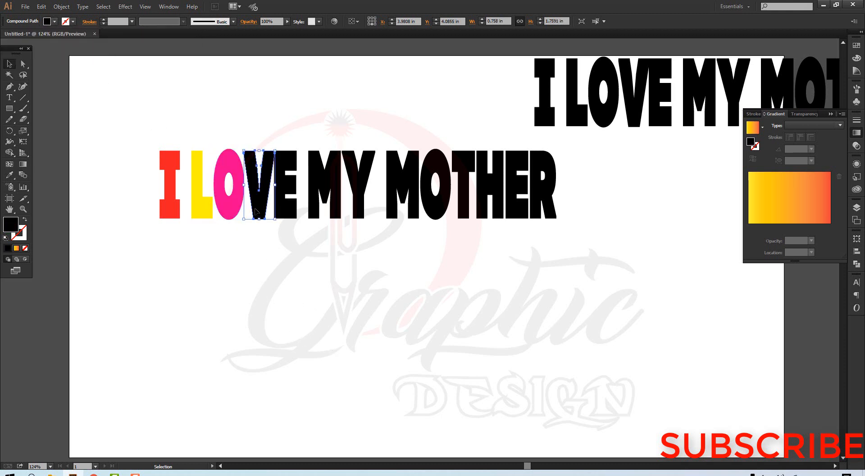
click(55, 21)
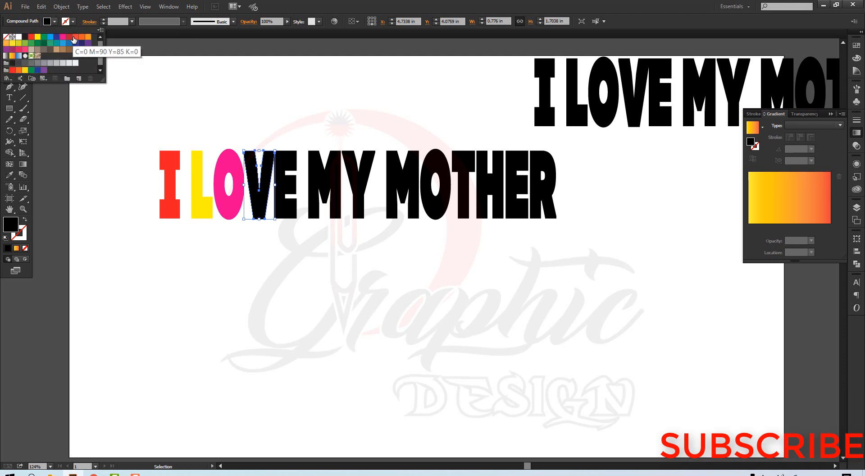
click(74, 40)
click(292, 216)
double_click(291, 215)
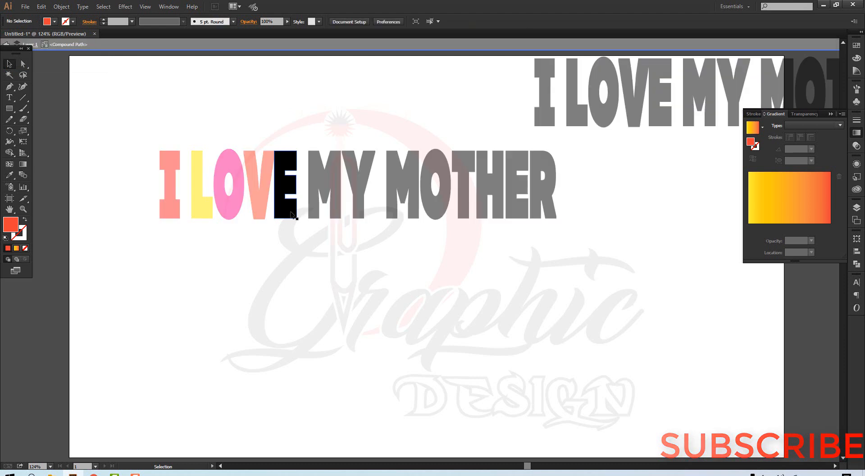
double_click(303, 260)
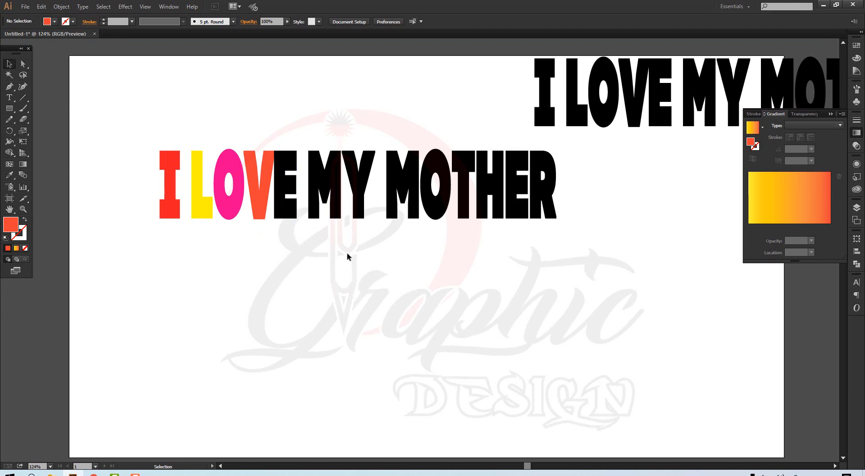
Step: Fill the M of MY with blue and deselect it
click(315, 215)
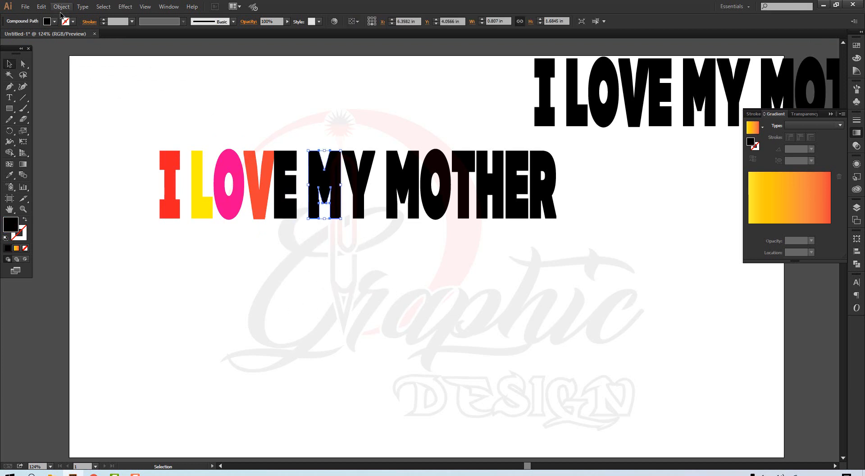
click(56, 22)
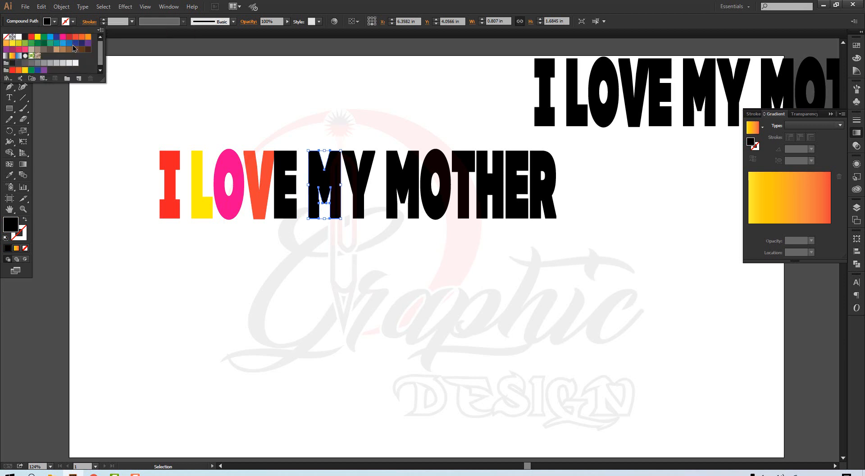
click(69, 43)
click(319, 310)
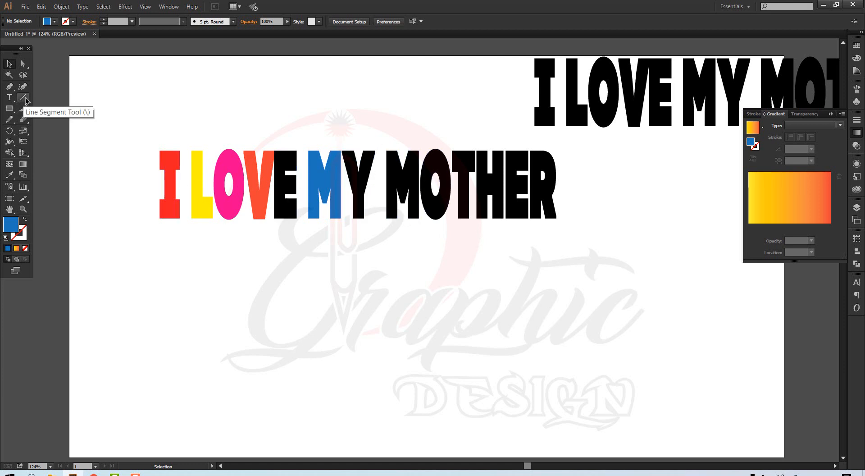
Step: Cut all the outlined letters horizontally across their upper middle with the Knife tool and deselect the pieces
click(22, 119)
click(55, 141)
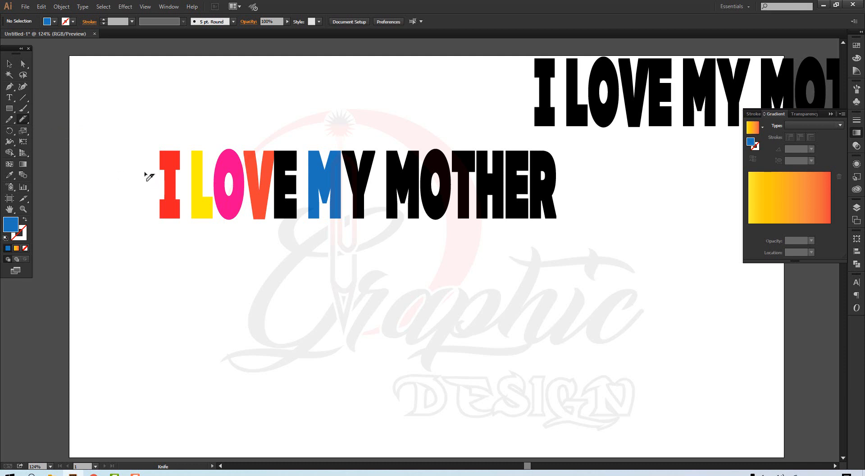
mouse_move(145, 172)
mouse_down()
mouse_move(329, 182)
mouse_move(600, 179)
mouse_up()
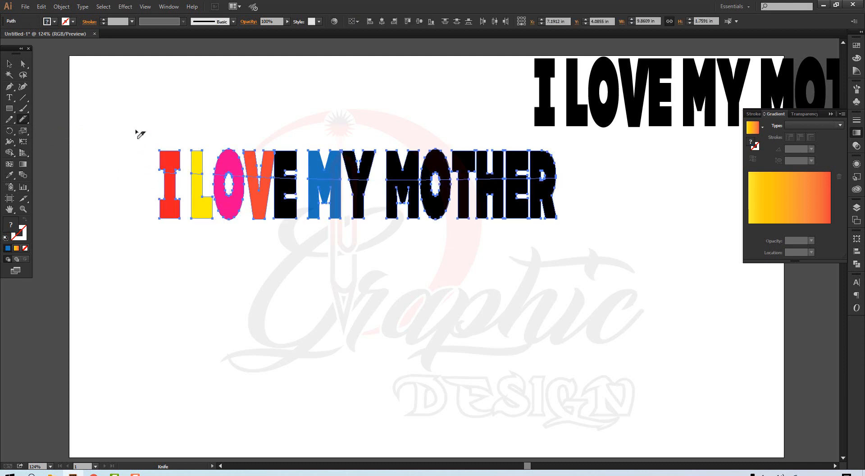
click(9, 64)
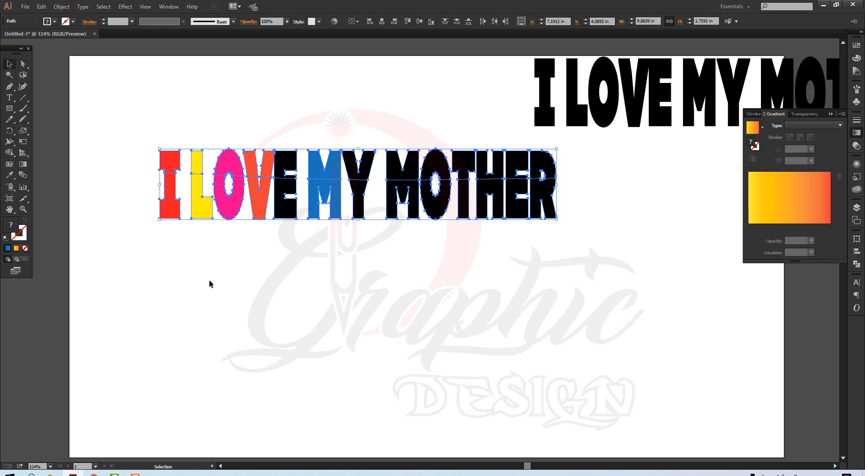
click(219, 270)
Step: Fill the upper pieces of all the cut letters and the upper-right text copy with CMYK Yellow
click(236, 160)
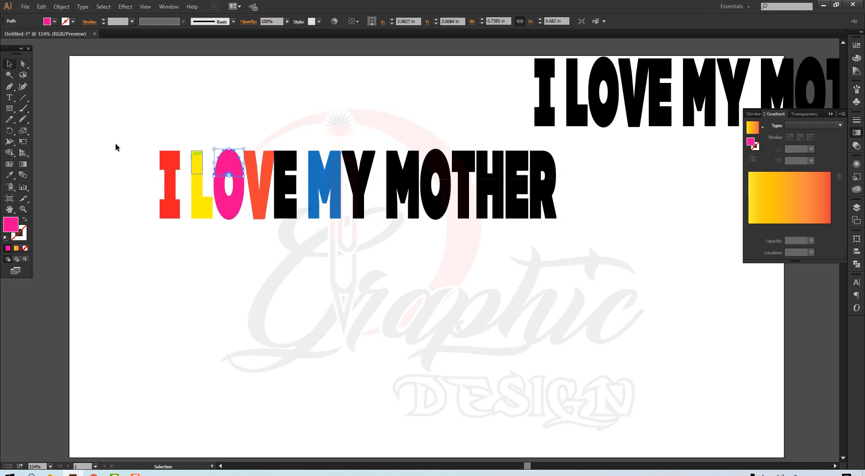
drag(109, 140, 561, 155)
click(65, 21)
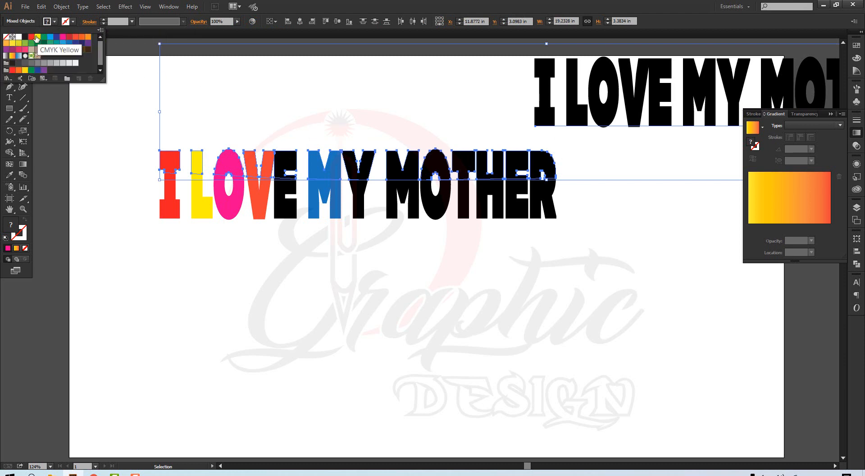
click(37, 38)
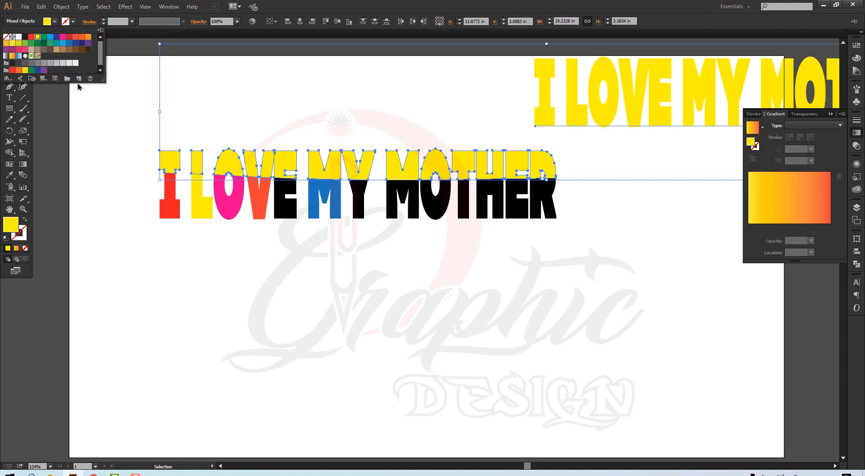
click(206, 277)
click(206, 277)
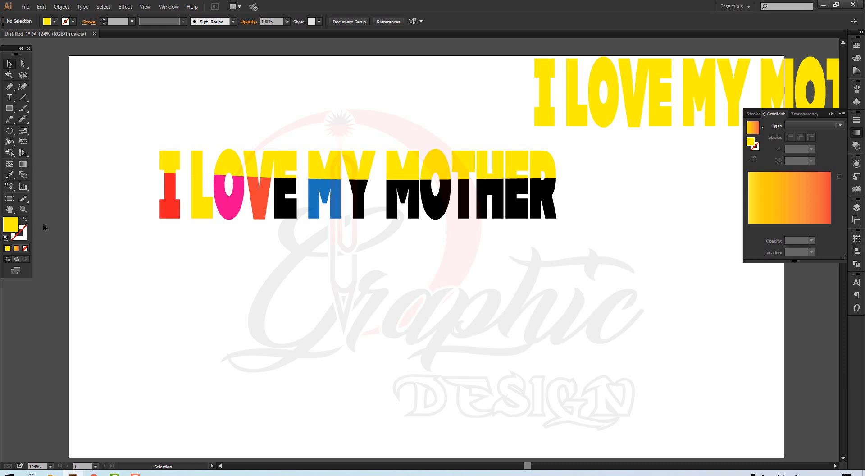
Step: Cut the letters' lower pieces with a second horizontal Knife stroke near the bottom of the text
click(23, 119)
drag(155, 206, 562, 204)
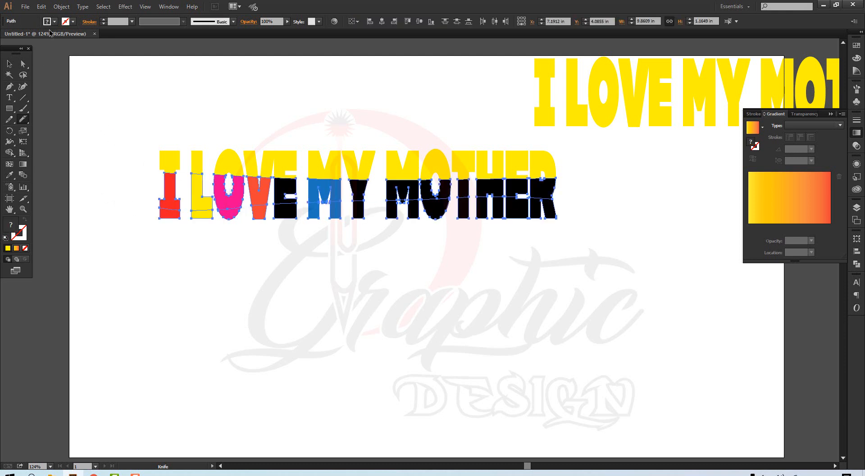
click(9, 64)
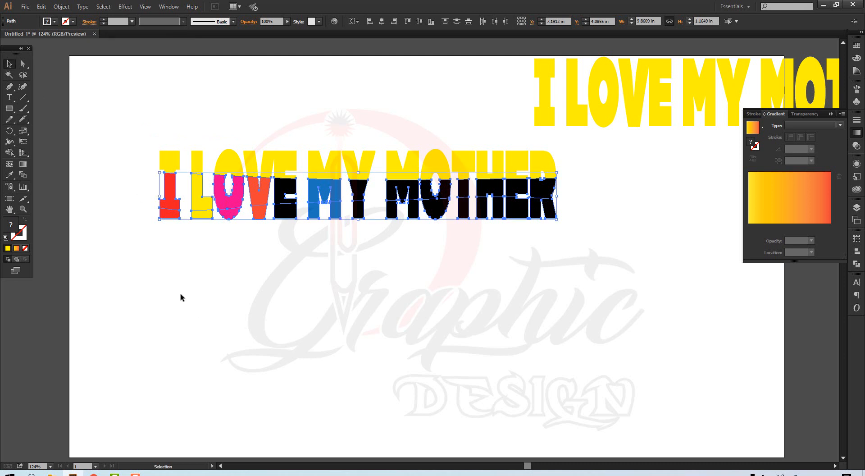
Step: Fill the bottom pieces of all the letters with brown and deselect them
drag(153, 240, 570, 216)
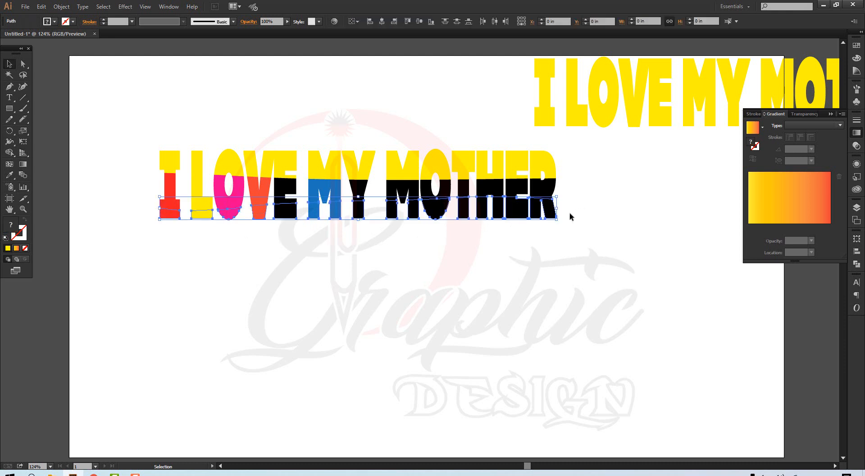
click(55, 21)
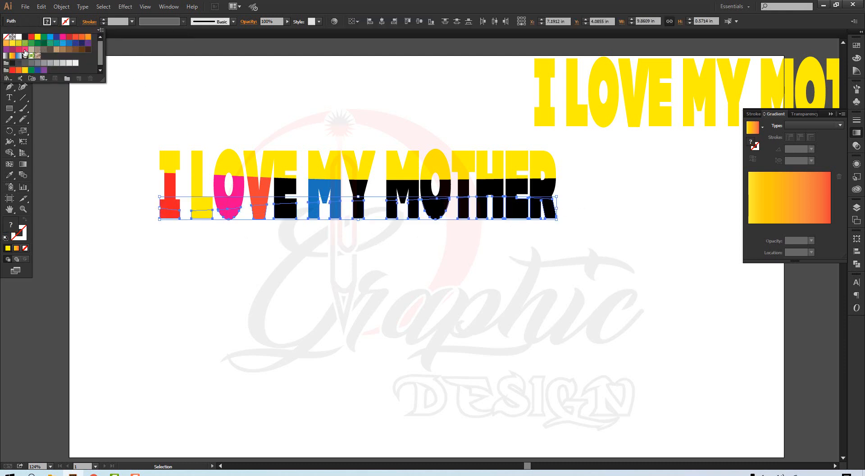
click(68, 50)
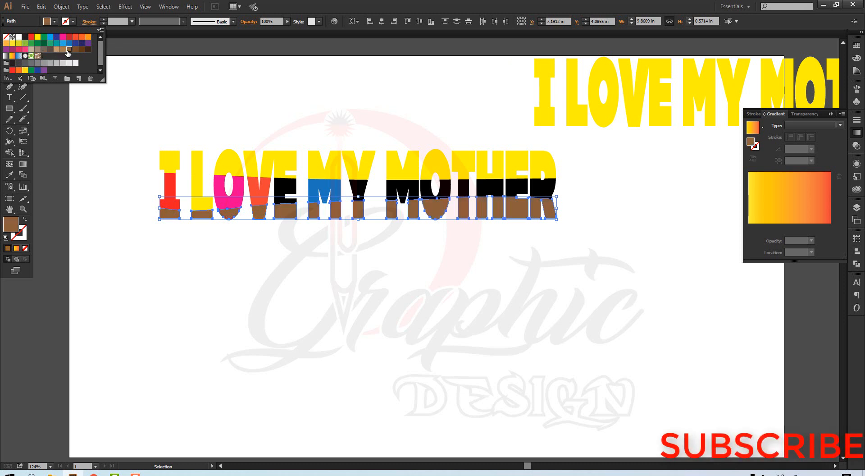
click(298, 307)
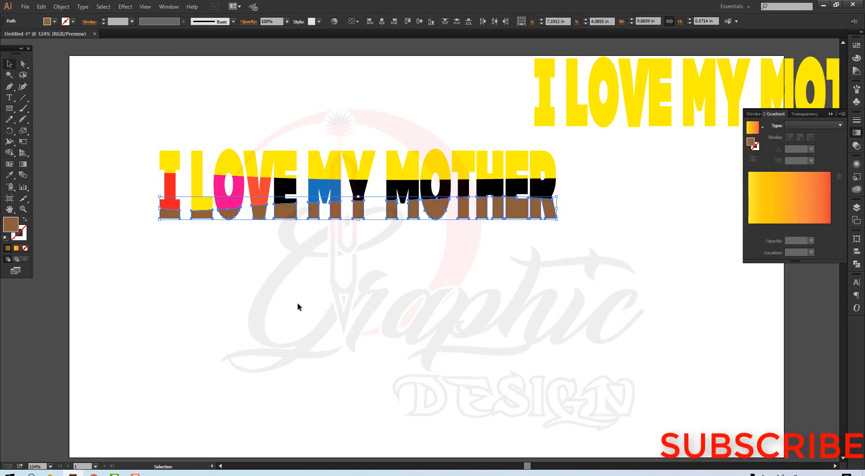
click(209, 290)
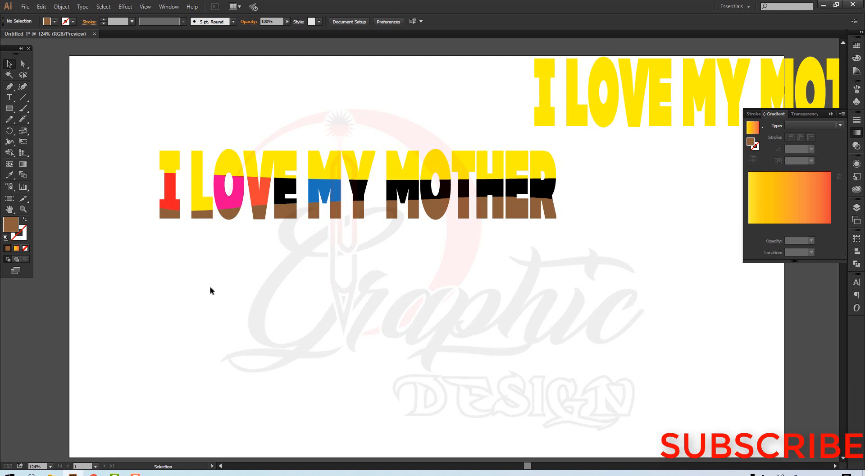
Step: Fill the bottom pieces of all the letters with dark navy blue and deselect them
drag(591, 219, 144, 257)
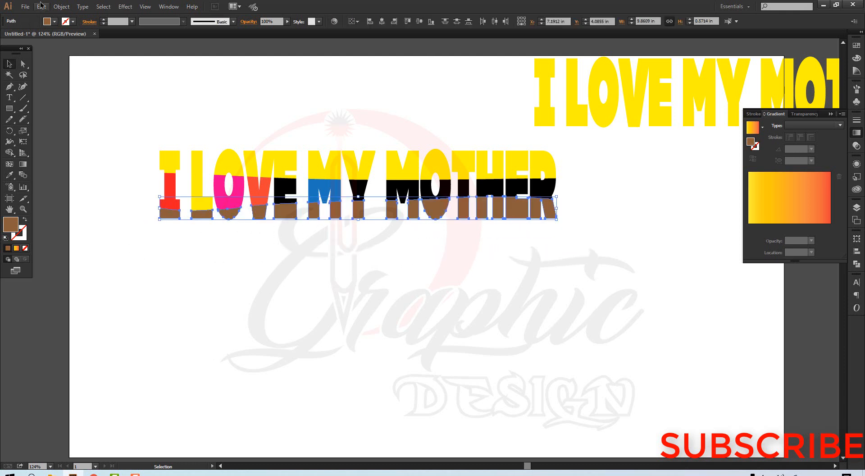
click(54, 21)
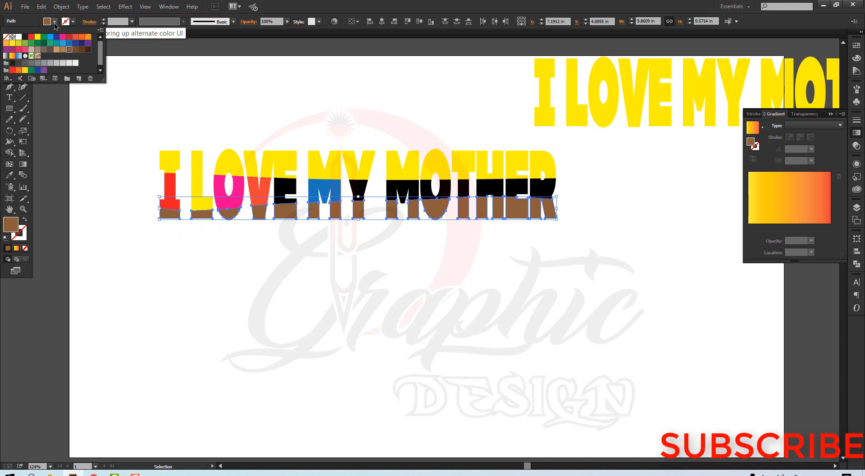
click(81, 44)
click(218, 268)
click(218, 269)
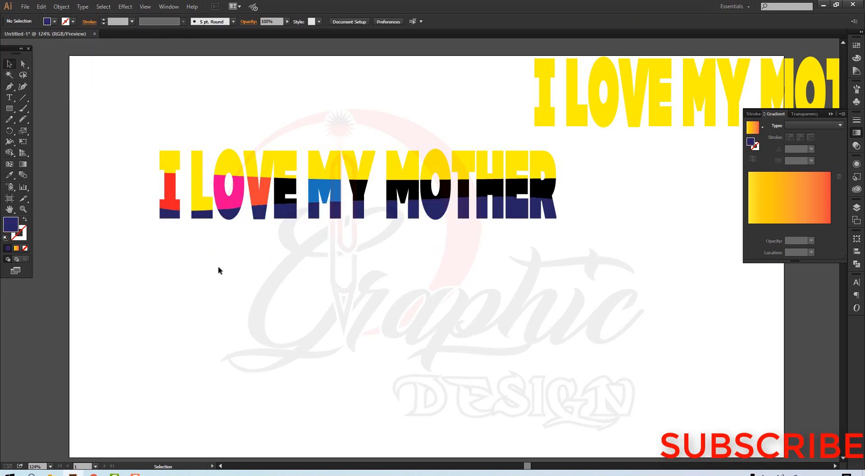